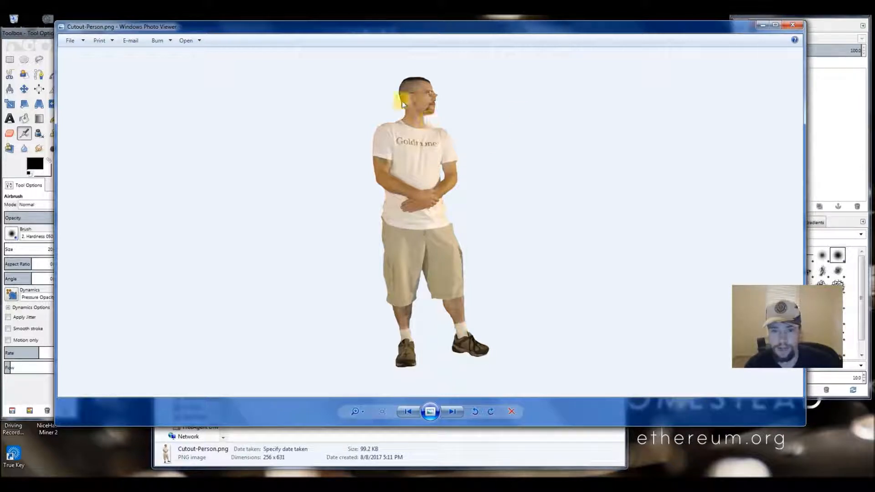
# Close the Cutout-Person.png preview and view LionShare.jpg from the GIMP-Tutorials folder as an example of a finished composite
pyautogui.click(792, 25)
pyautogui.click(349, 376)
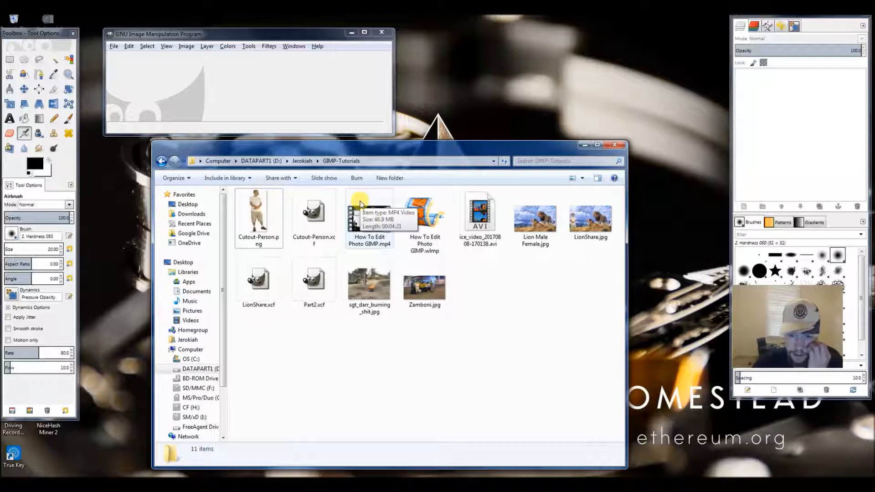
pyautogui.doubleClick(587, 223)
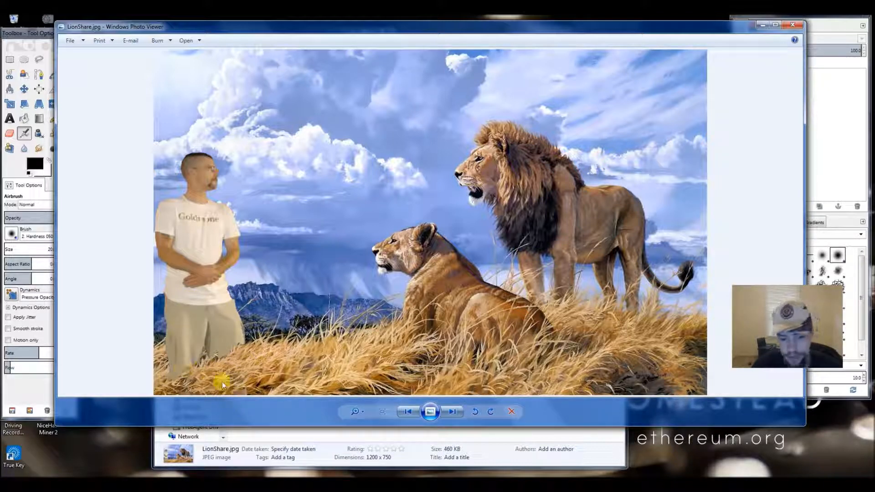
pyautogui.click(793, 24)
# Open the JPG photo of the soldier at the burning barrel in GIMP and enlarge the image window around it
pyautogui.moveTo(364, 296); pyautogui.dragTo(298, 119)
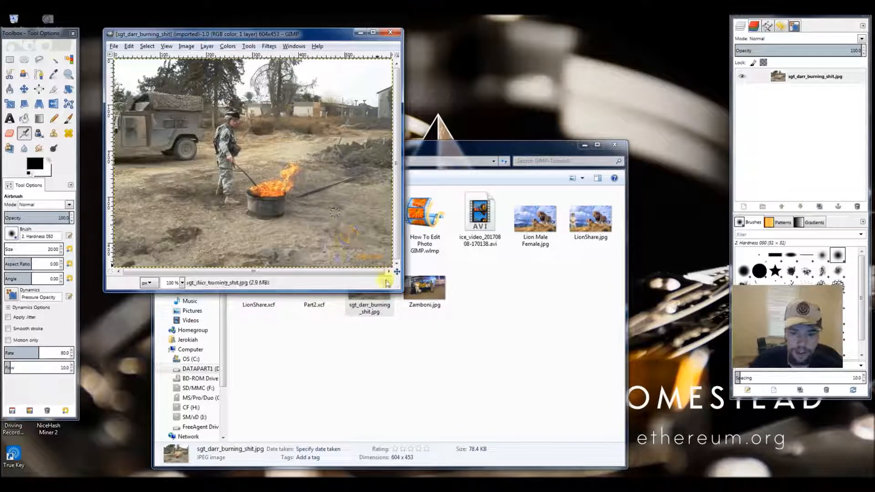
pyautogui.moveTo(399, 296); pyautogui.dragTo(556, 335)
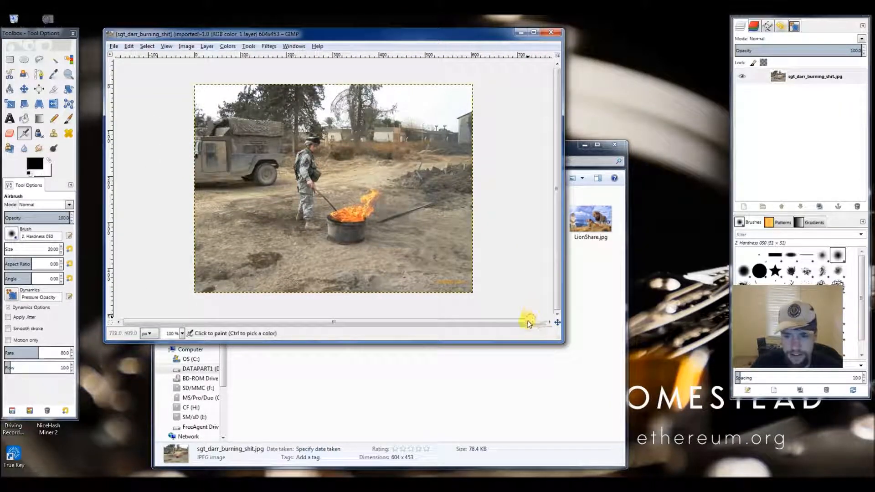
pyautogui.moveTo(555, 329); pyautogui.dragTo(598, 325)
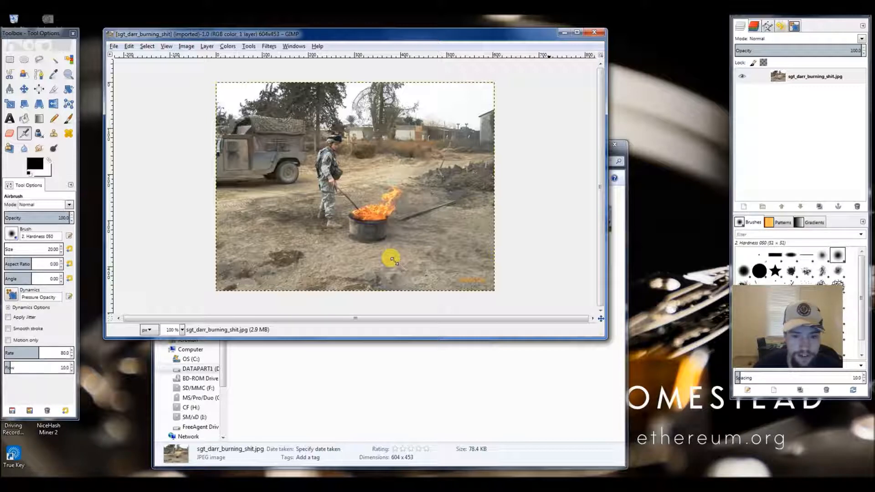
pyautogui.click(785, 76)
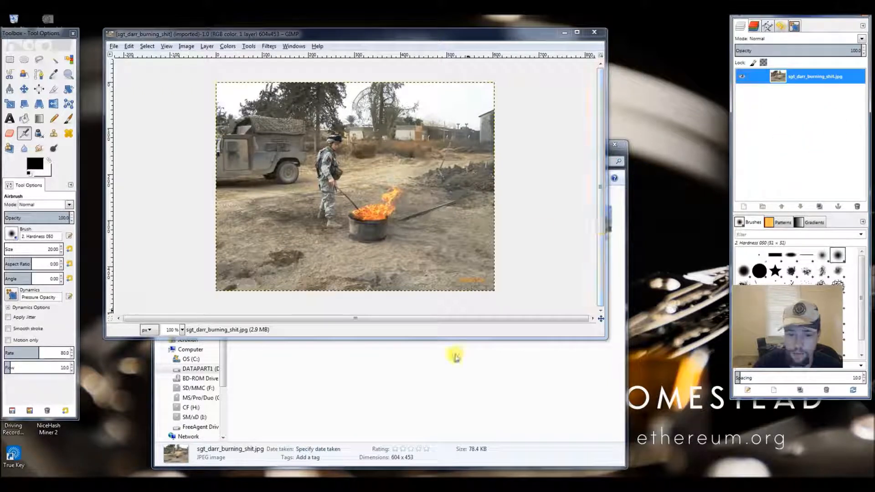
# Add Cutout-Person.png from the GIMP-Tutorials folder as a layer over the photo and move it left, clear of the soldier and fire
pyautogui.click(447, 412)
pyautogui.moveTo(382, 146); pyautogui.dragTo(402, 183)
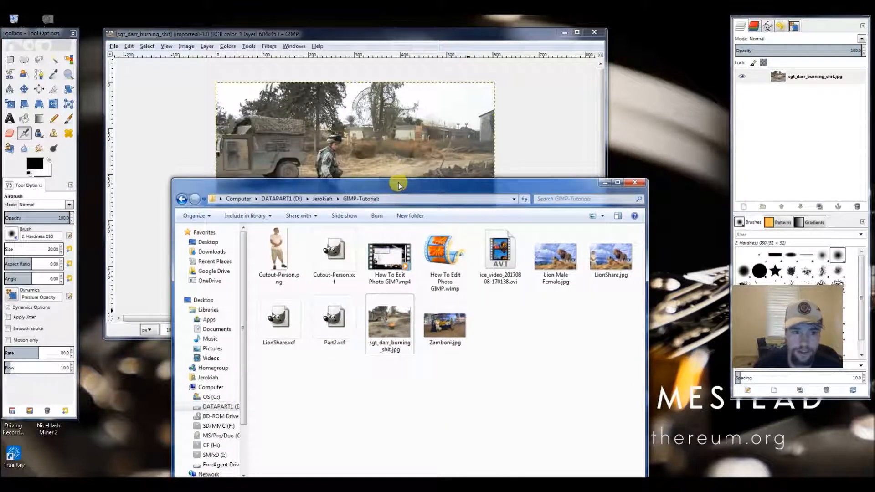
pyautogui.click(113, 46)
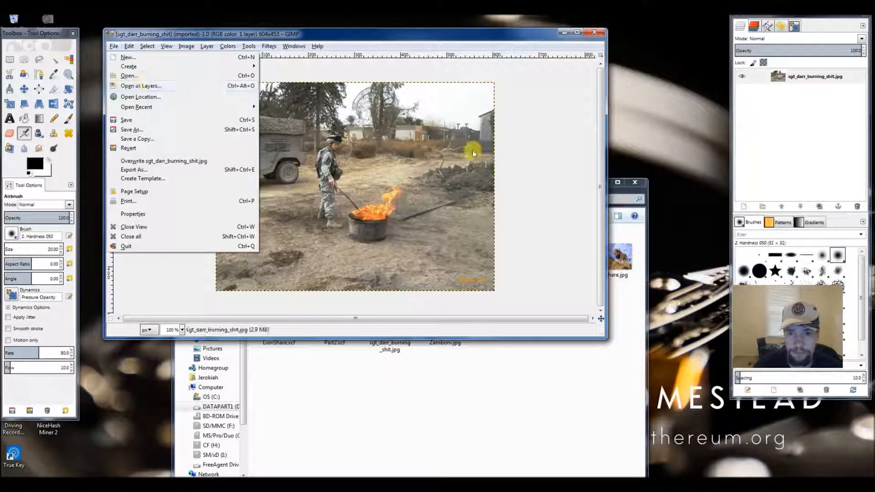
pyautogui.click(498, 417)
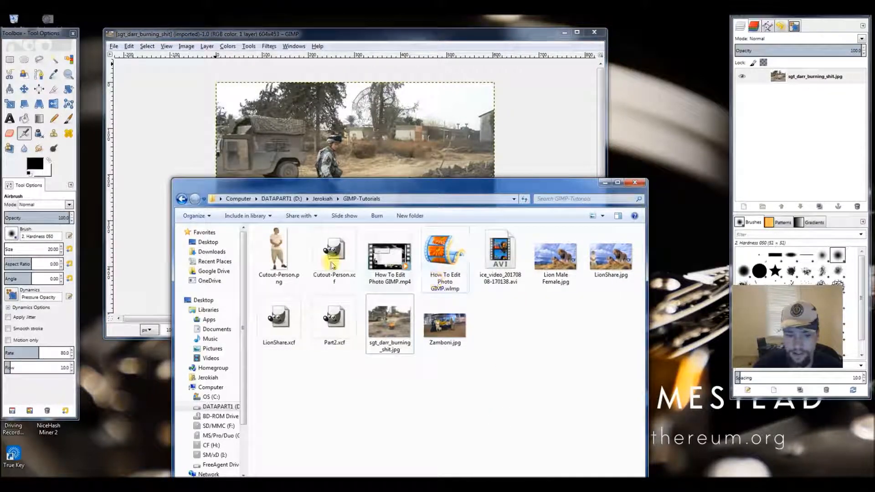
pyautogui.moveTo(277, 250); pyautogui.dragTo(319, 146)
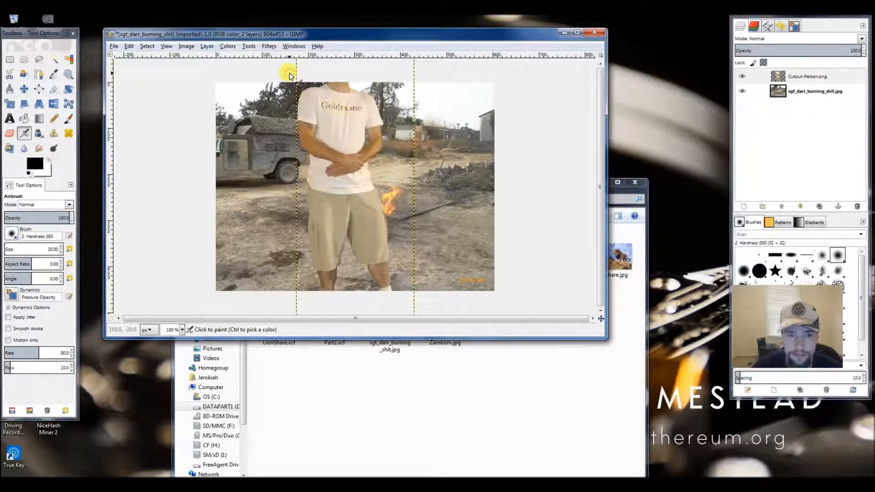
pyautogui.click(26, 88)
pyautogui.moveTo(334, 133); pyautogui.dragTo(262, 133)
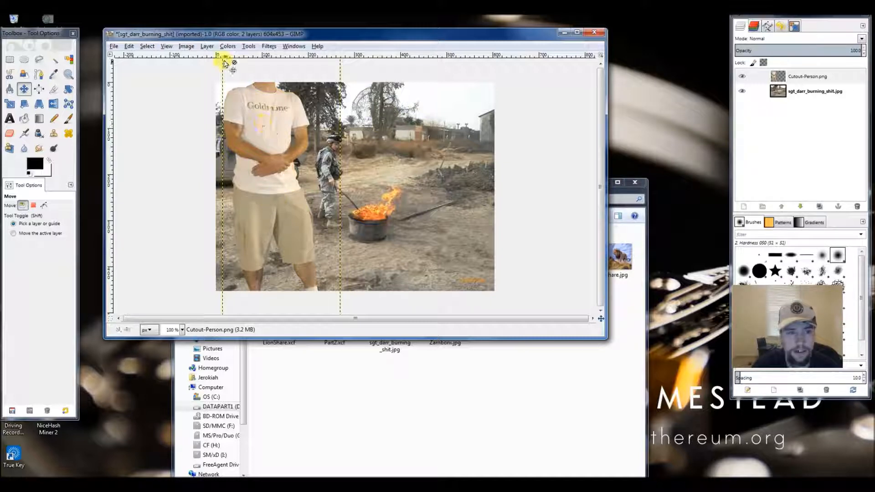
# Scale the Cutout-Person.png layer proportionally to a height of 200 px
pyautogui.click(206, 46)
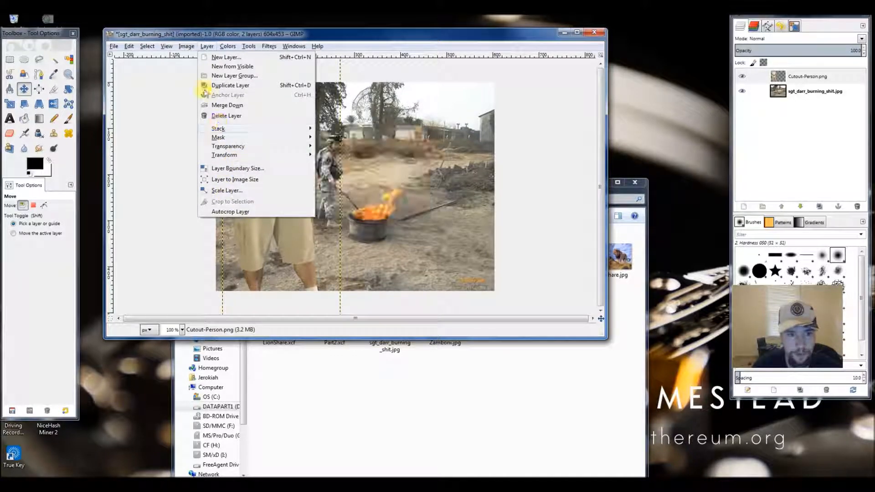
pyautogui.moveTo(217, 131)
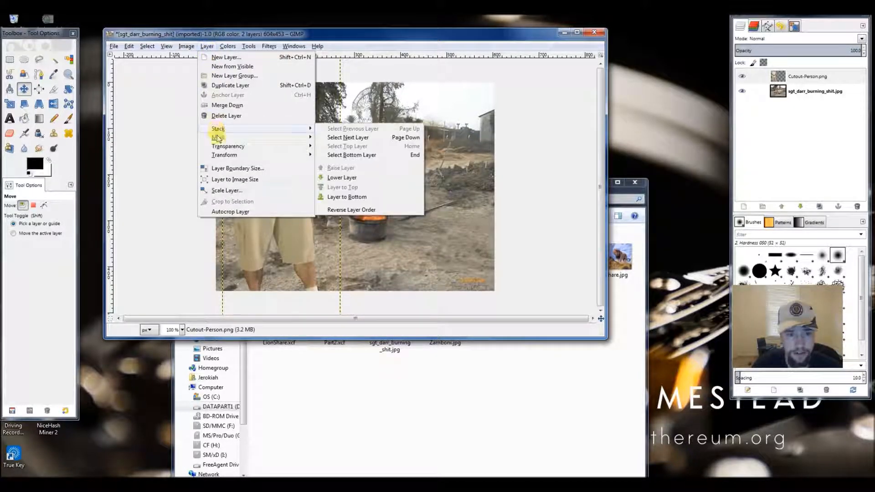
pyautogui.click(219, 190)
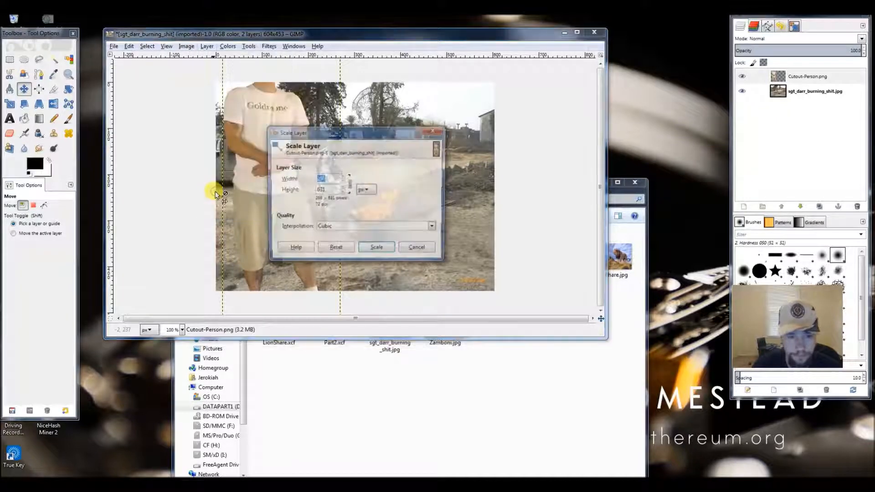
pyautogui.click(349, 183)
pyautogui.click(323, 190)
pyautogui.click(350, 186)
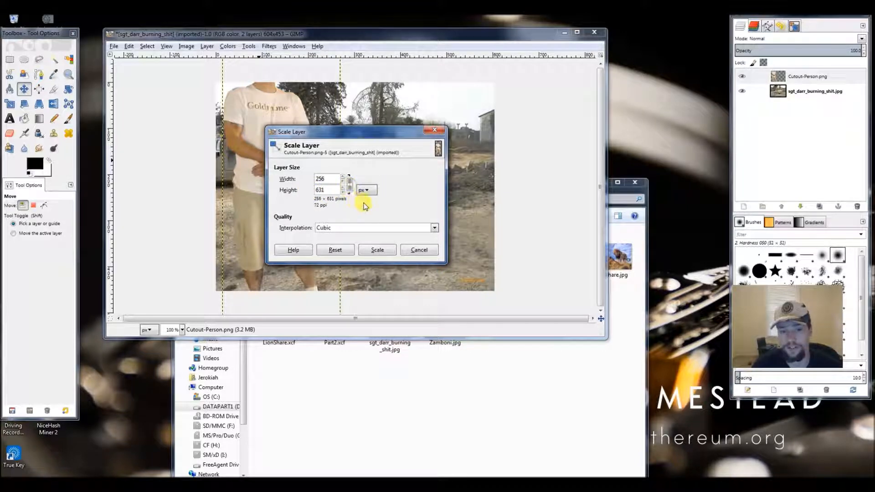
pyautogui.click(328, 193)
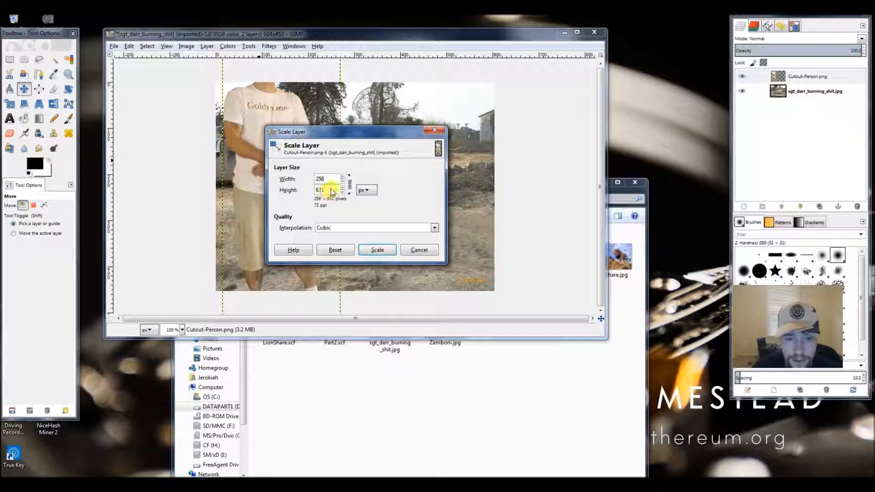
pyautogui.moveTo(328, 191); pyautogui.dragTo(311, 192)
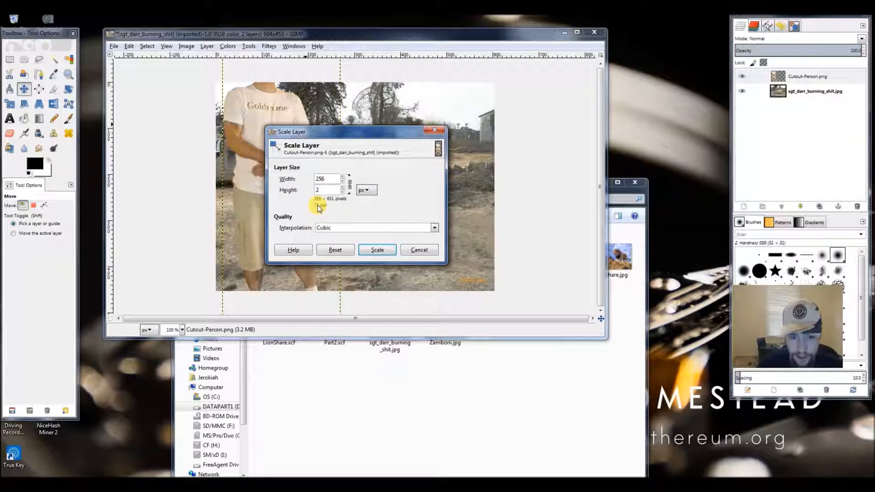
pyautogui.click(333, 178)
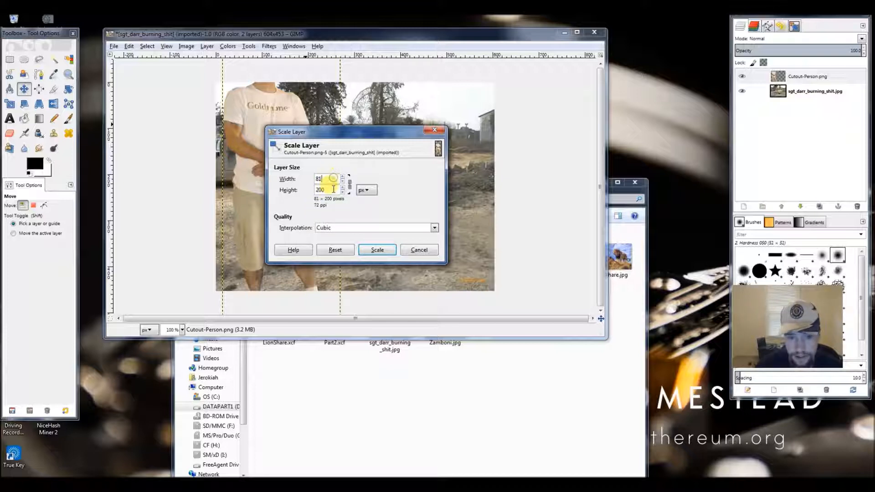
pyautogui.click(376, 250)
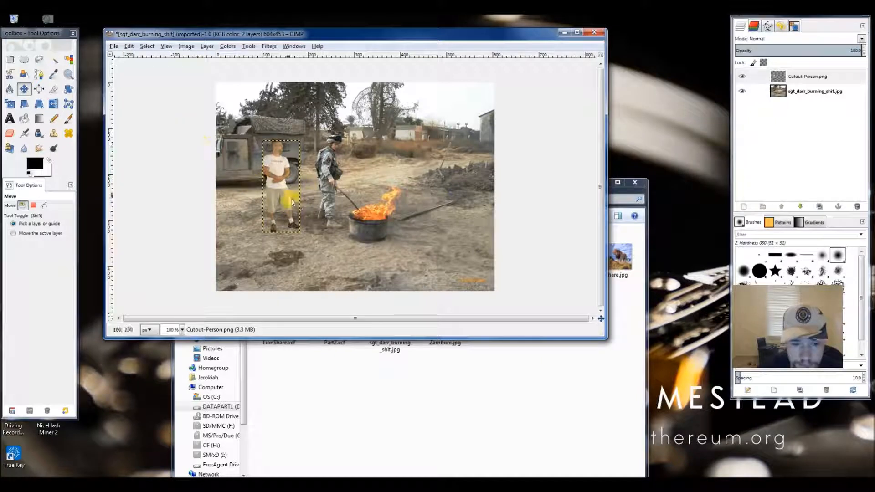
# Move the cutout person onto the ground in front of the military vehicle, near the photo's left edge
pyautogui.moveTo(284, 192); pyautogui.dragTo(283, 181)
pyautogui.moveTo(270, 173); pyautogui.dragTo(259, 169)
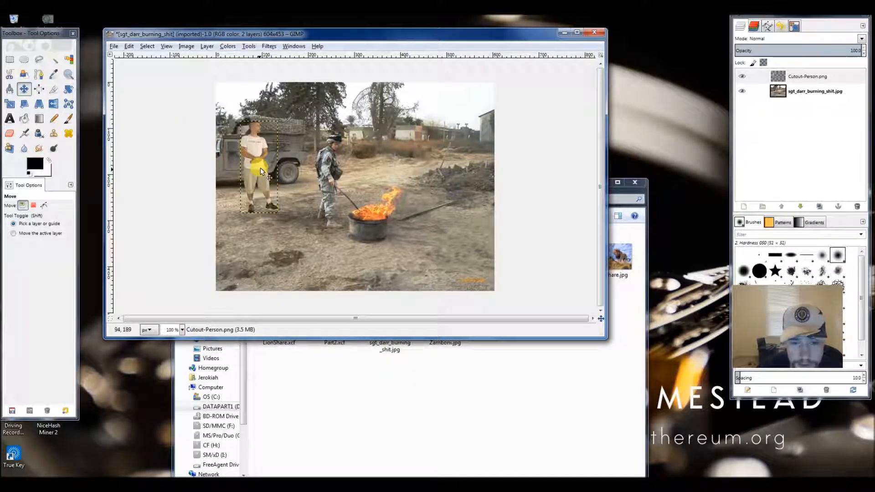
pyautogui.moveTo(260, 169); pyautogui.dragTo(248, 183)
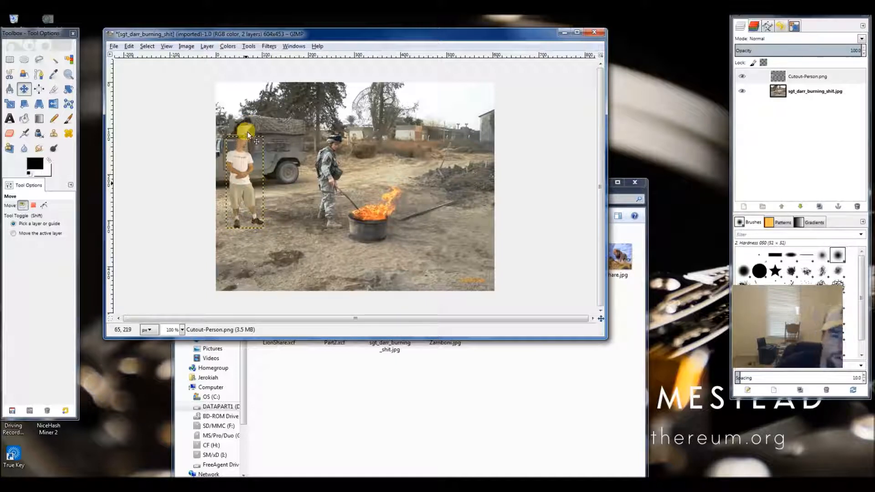
# Add a drop shadow to the Cutout-Person.png layer with Offset X 1, Offset Y 0 and blur radius 5
pyautogui.click(776, 92)
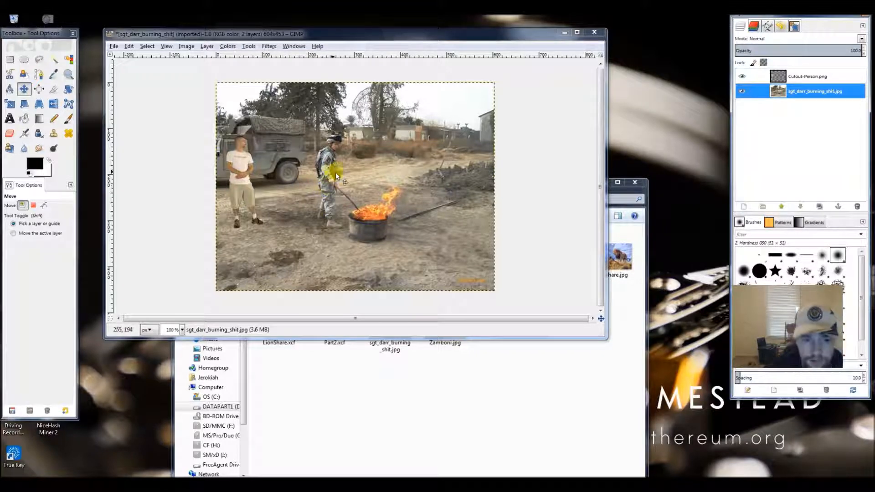
pyautogui.click(754, 81)
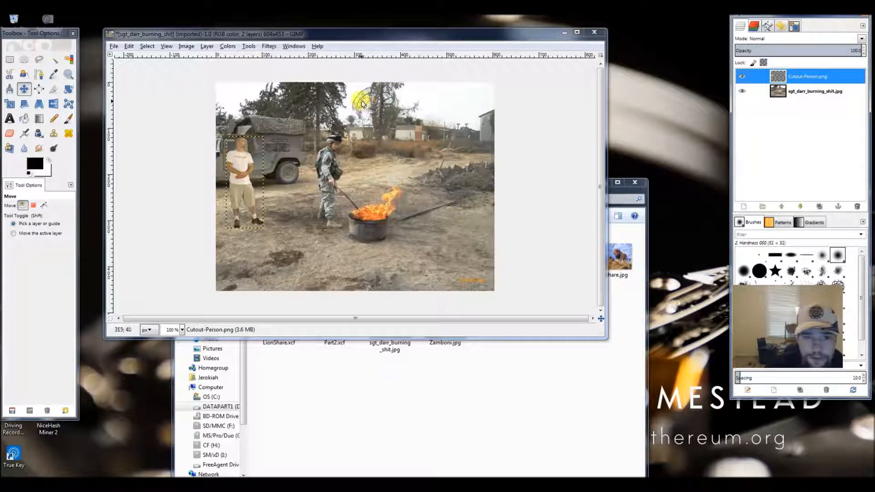
pyautogui.click(268, 47)
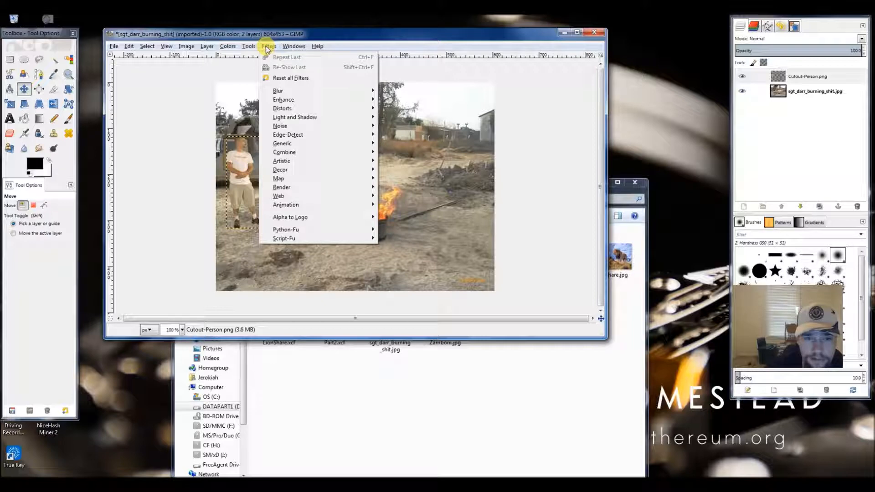
pyautogui.moveTo(285, 117)
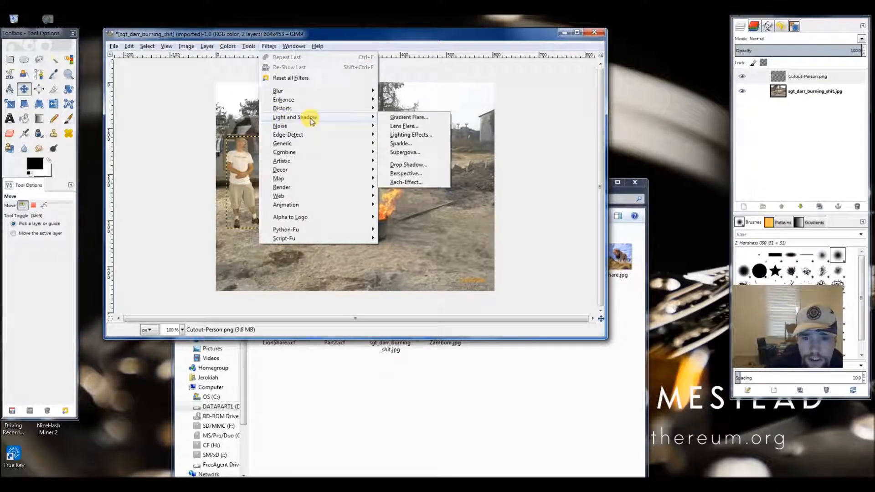
pyautogui.click(403, 165)
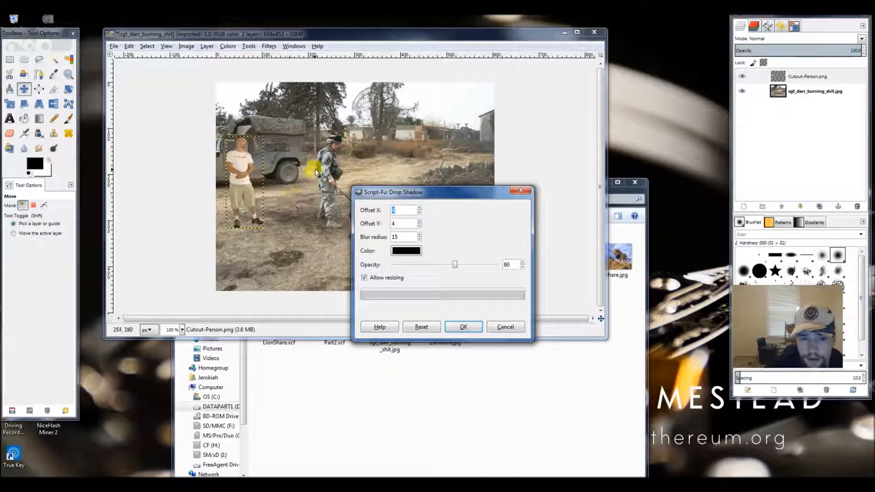
pyautogui.click(419, 213)
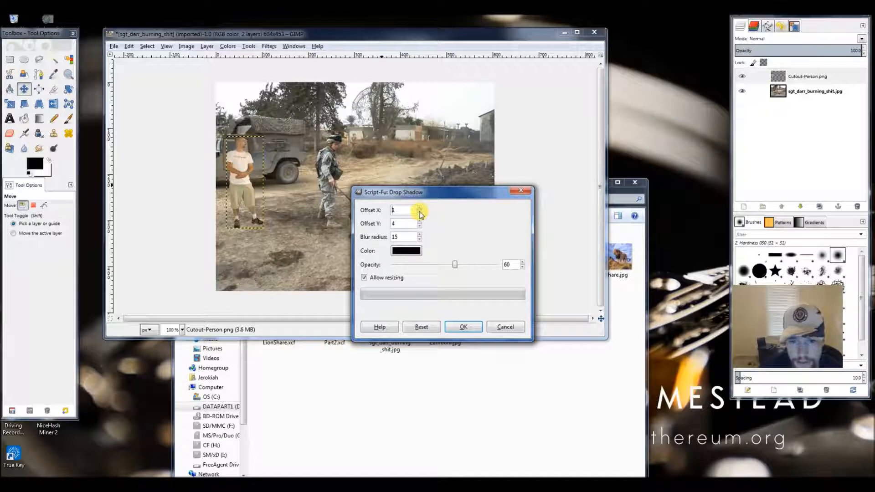
pyautogui.click(419, 226)
pyautogui.click(419, 226)
pyautogui.click(420, 226)
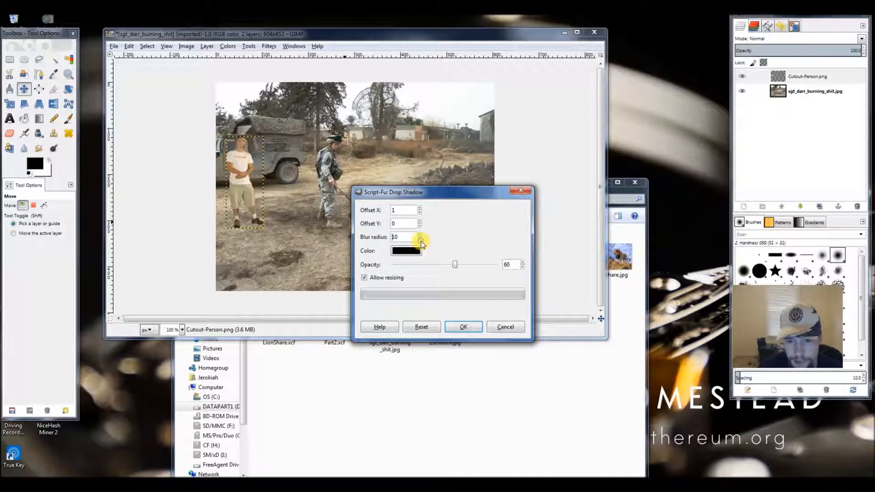
pyautogui.click(419, 236)
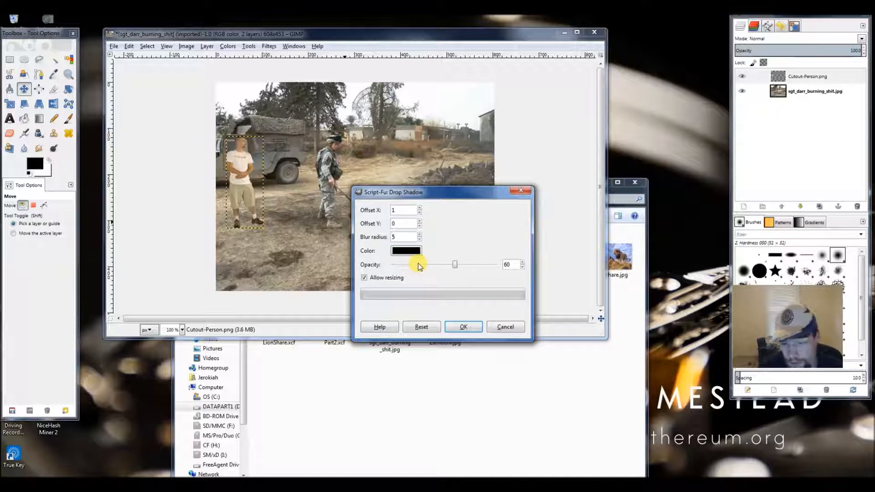
pyautogui.click(463, 328)
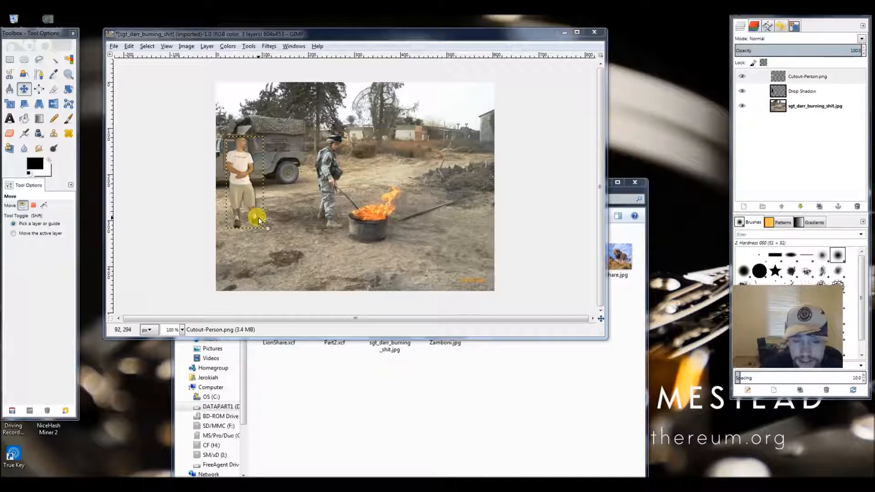
# Select the Drop Shadow layer and briefly hide the Cutout-Person.png layer to inspect the shadow alone
pyautogui.click(783, 91)
pyautogui.click(742, 78)
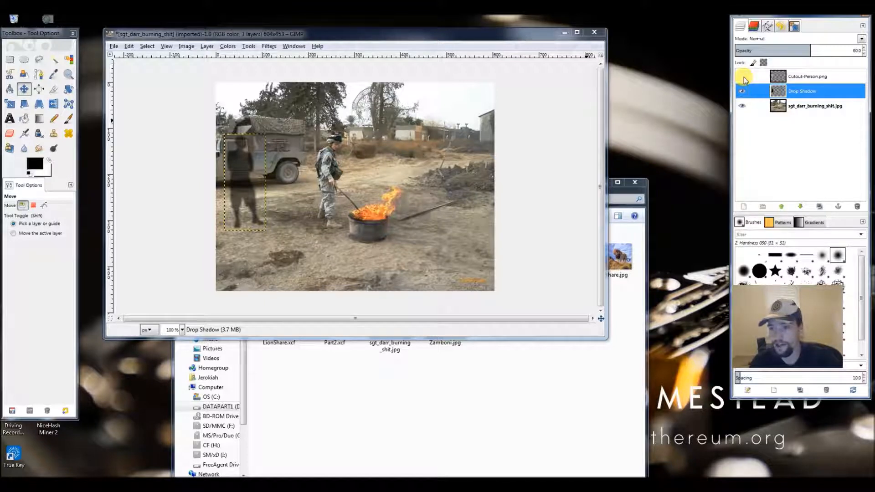
pyautogui.click(742, 76)
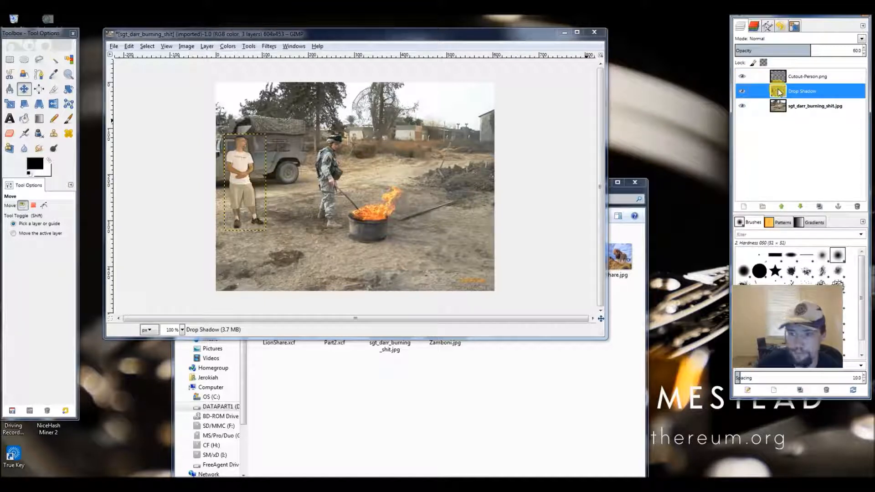
# Delete the Drop Shadow layer
pyautogui.click(129, 46)
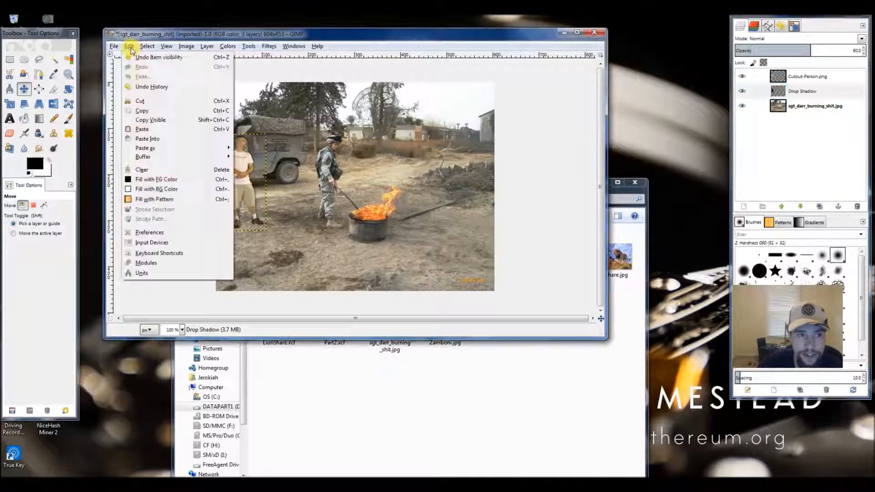
pyautogui.click(129, 46)
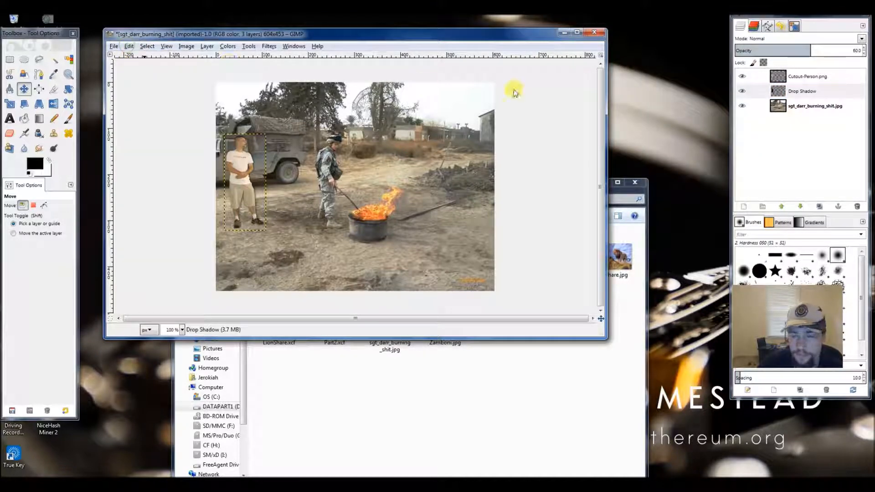
pyautogui.rightClick(788, 92)
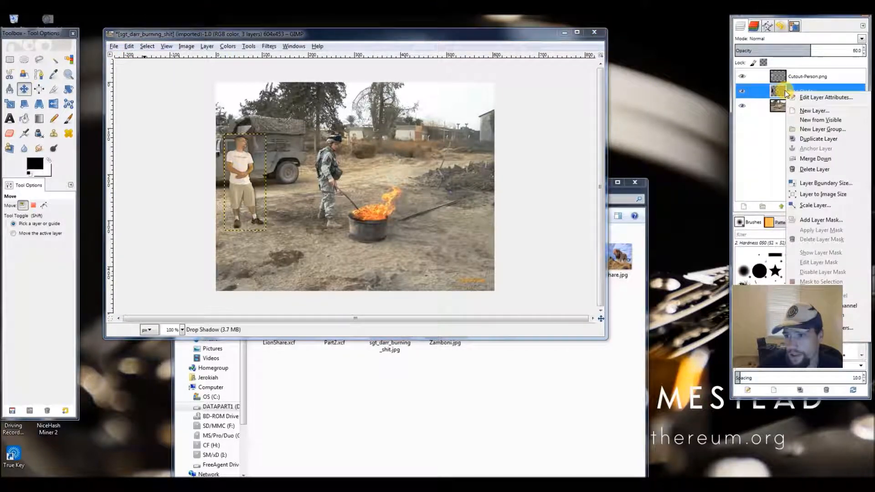
pyautogui.click(805, 170)
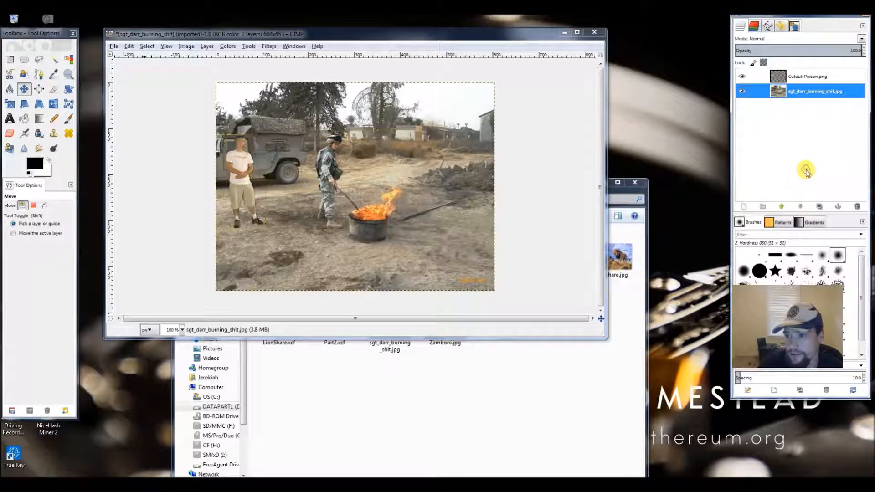
# Try a drop shadow on the Cutout-Person.png layer with Offset X 1, Offset Y 0 and blur radius 1, and undo it
pyautogui.click(780, 76)
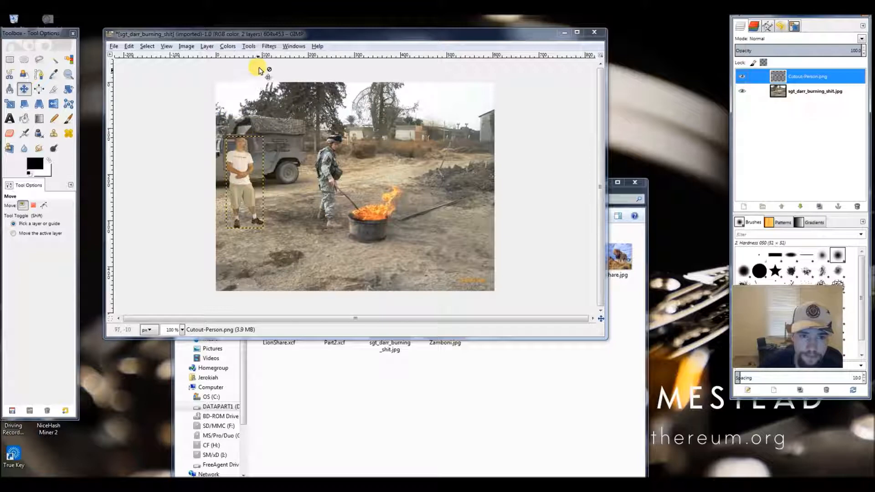
pyautogui.click(268, 46)
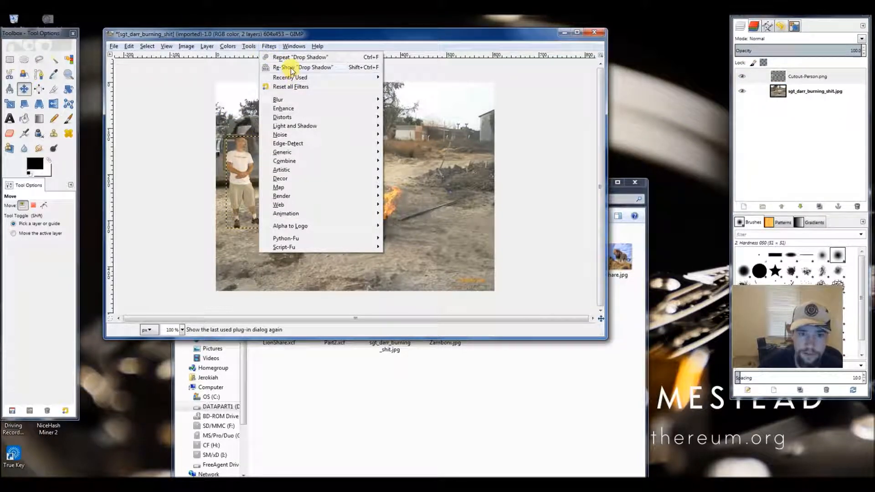
pyautogui.click(292, 70)
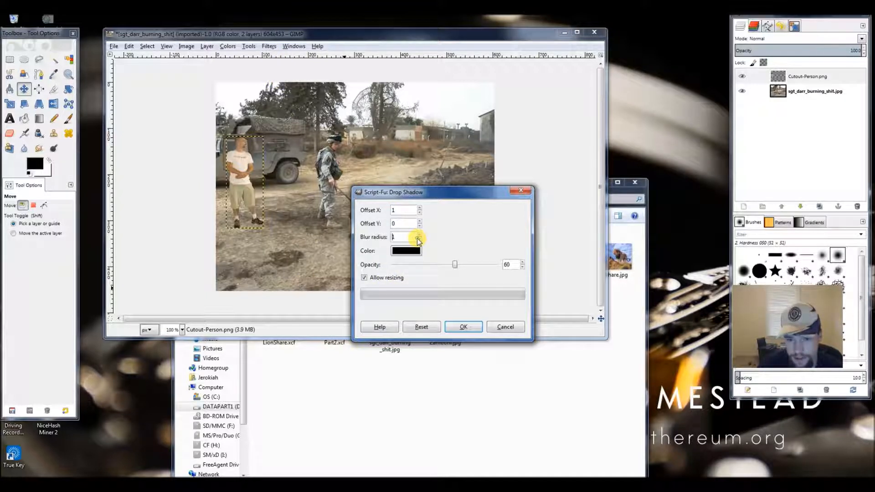
pyautogui.click(419, 240)
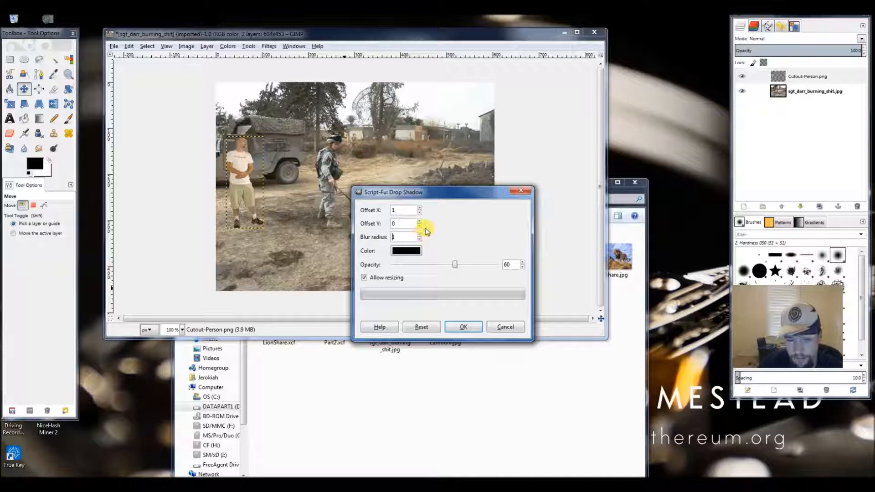
pyautogui.click(461, 328)
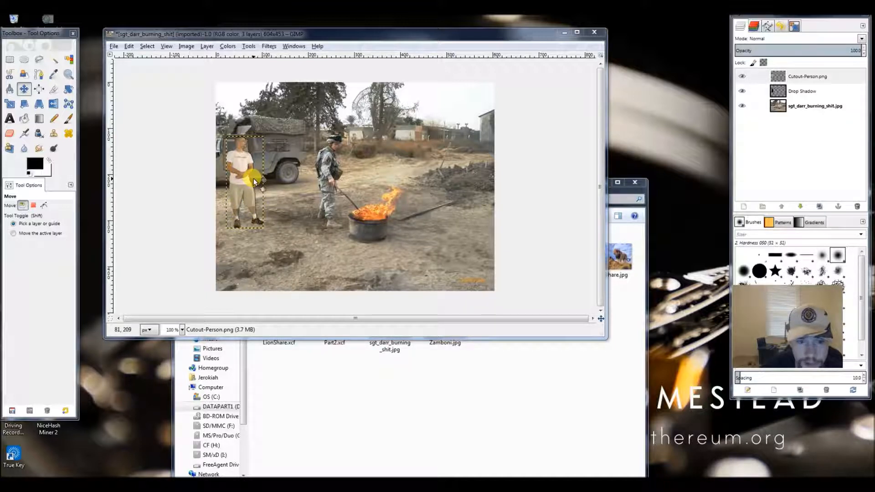
pyautogui.click(129, 47)
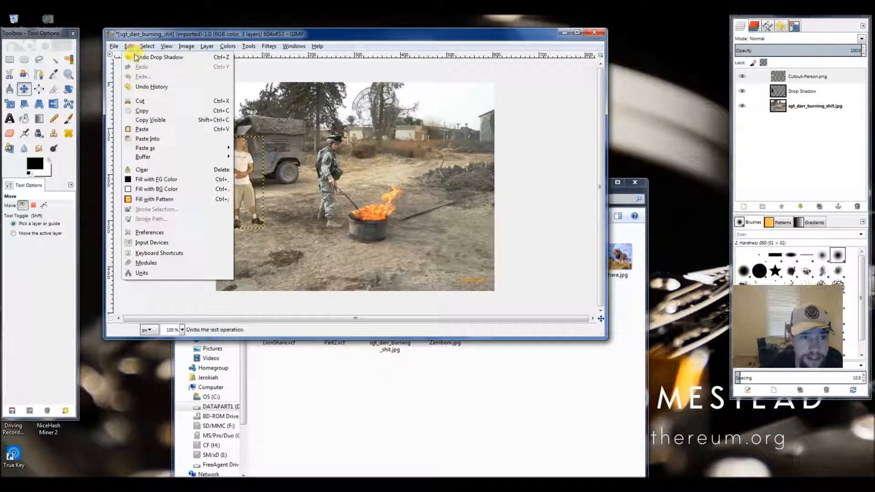
pyautogui.click(142, 57)
# Add a drop shadow to the Cutout-Person.png layer with Offset X 0, Offset Y 0, blur radius 1 and slightly reduced opacity
pyautogui.click(268, 46)
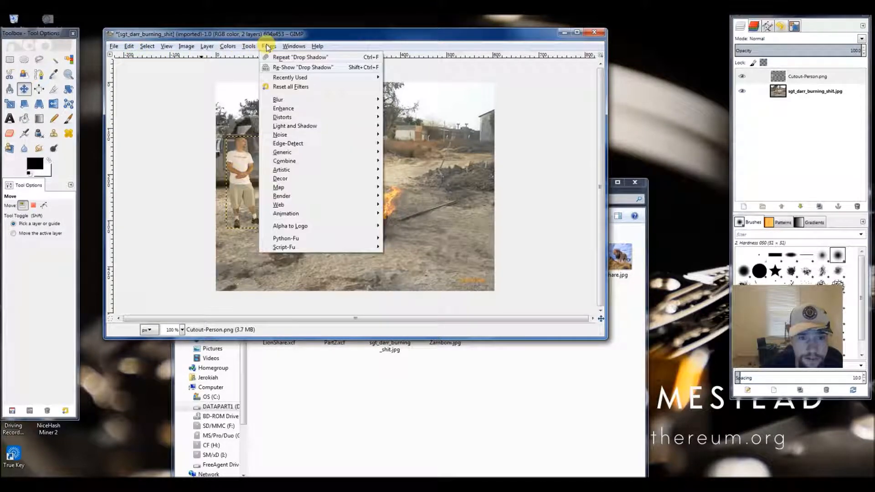
pyautogui.click(283, 67)
pyautogui.click(420, 212)
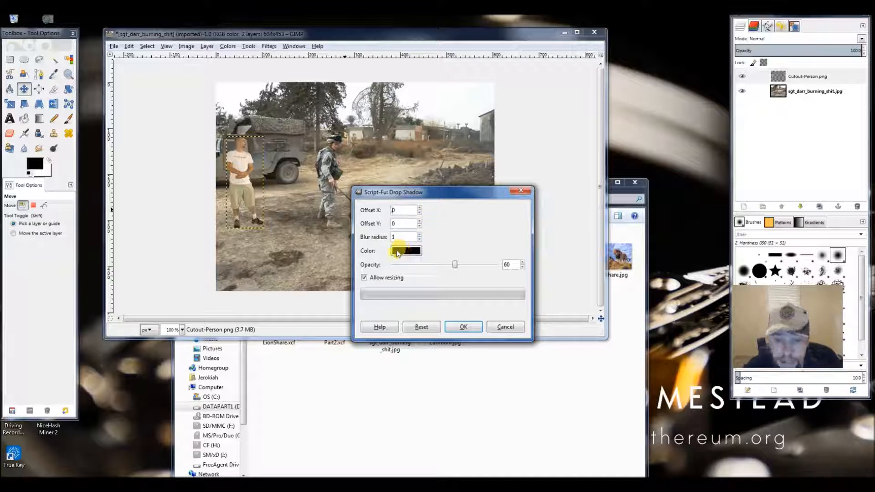
pyautogui.moveTo(455, 265); pyautogui.dragTo(447, 266)
pyautogui.click(463, 327)
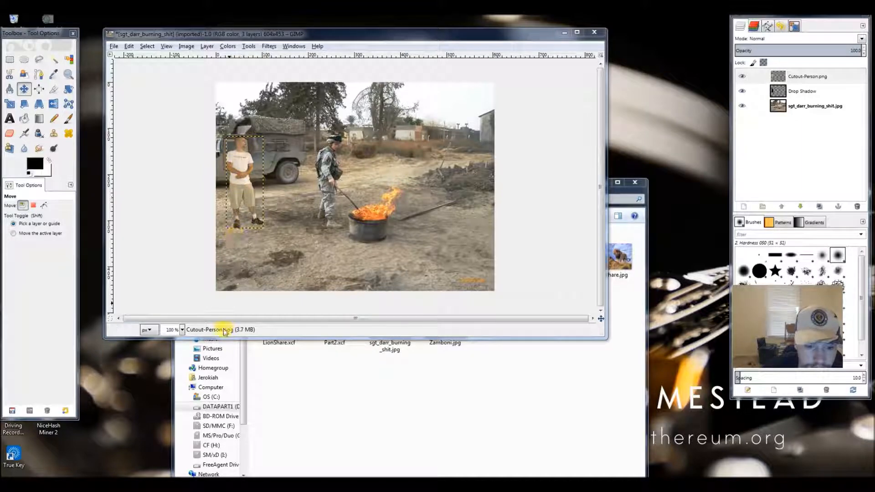
# Inspect the drop shadow's edges around the cutout person at 400% magnification and return to 100%
pyautogui.click(182, 329)
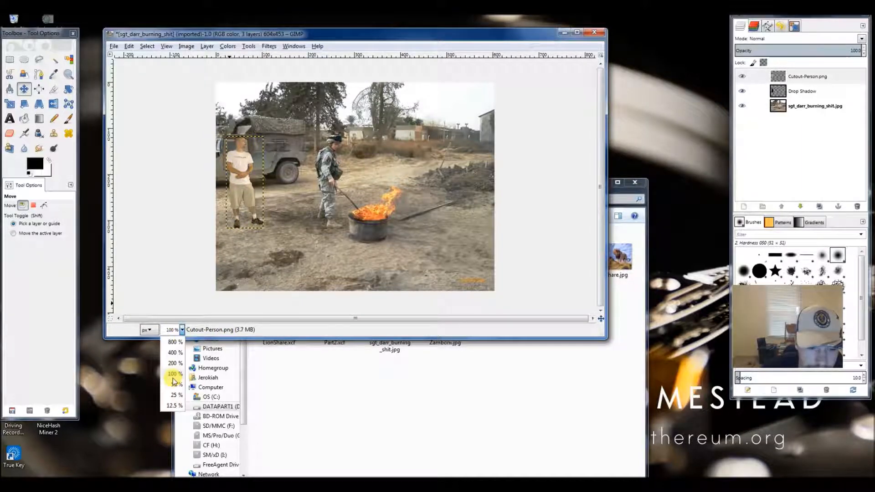
pyautogui.click(174, 352)
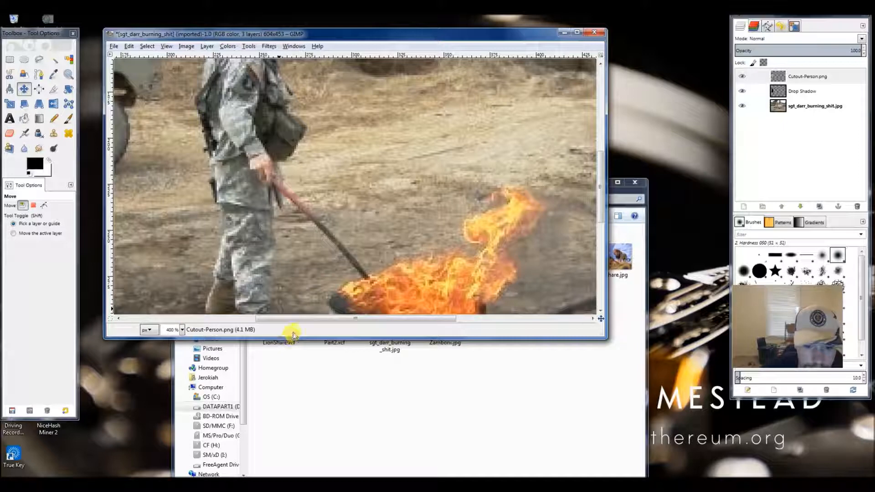
pyautogui.moveTo(298, 318); pyautogui.dragTo(171, 318)
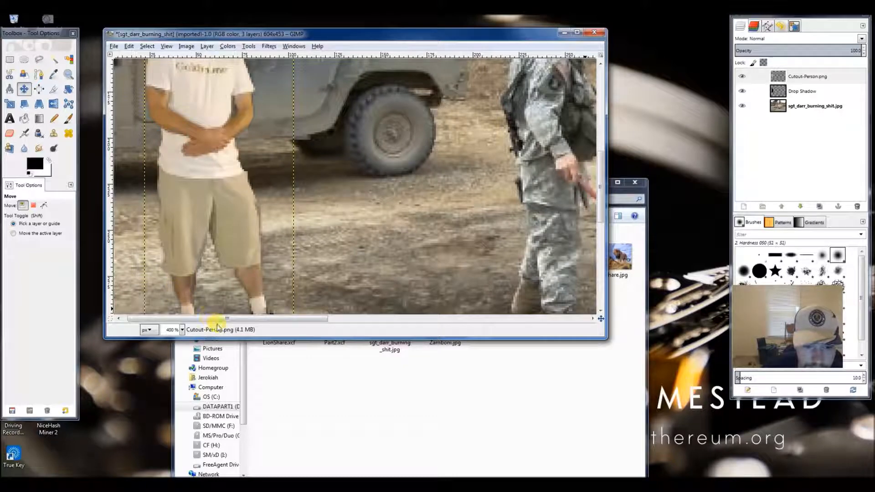
pyautogui.click(182, 329)
pyautogui.click(176, 378)
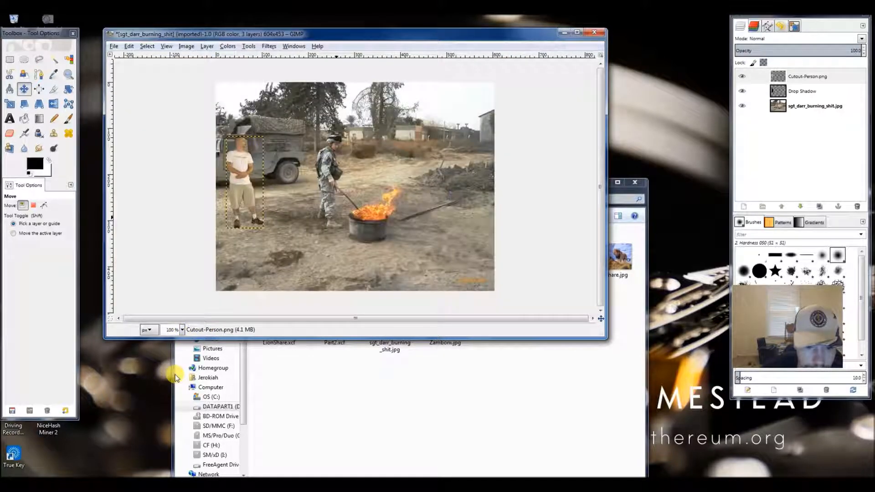
# Expand the Cutout-Person.png layer to the full image size
pyautogui.click(778, 106)
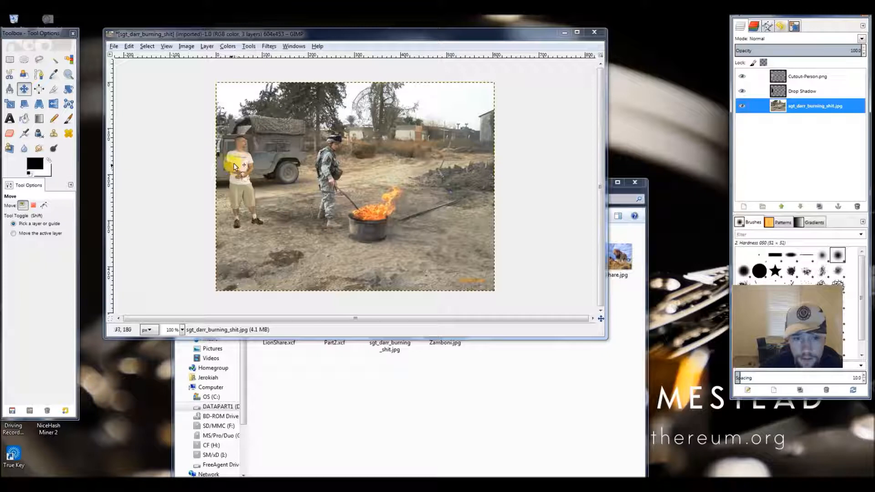
pyautogui.click(790, 80)
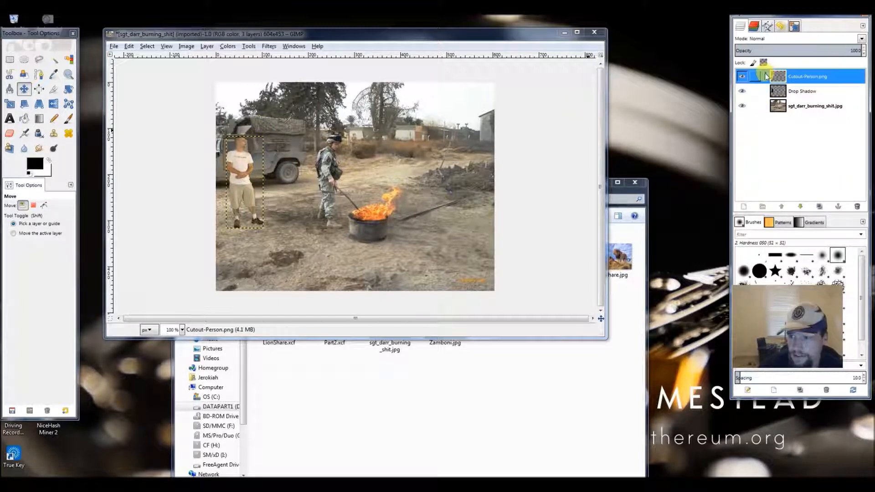
pyautogui.rightClick(780, 75)
pyautogui.click(781, 76)
pyautogui.rightClick(782, 77)
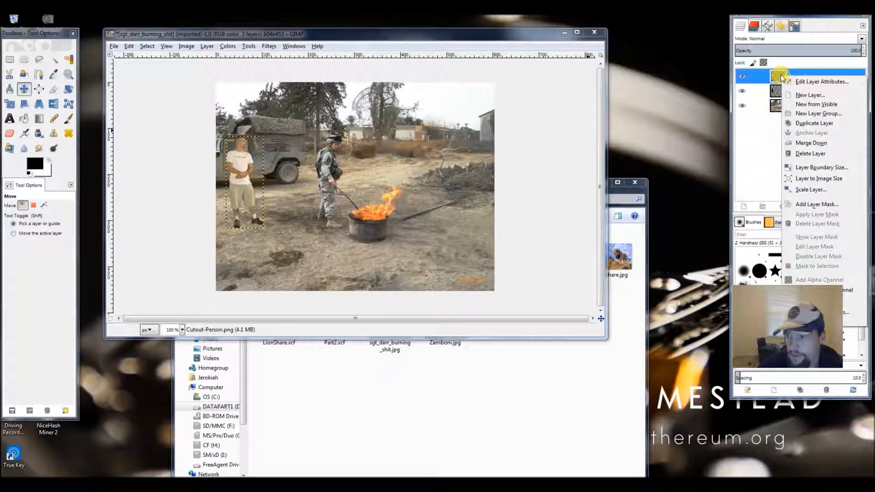
pyautogui.click(802, 179)
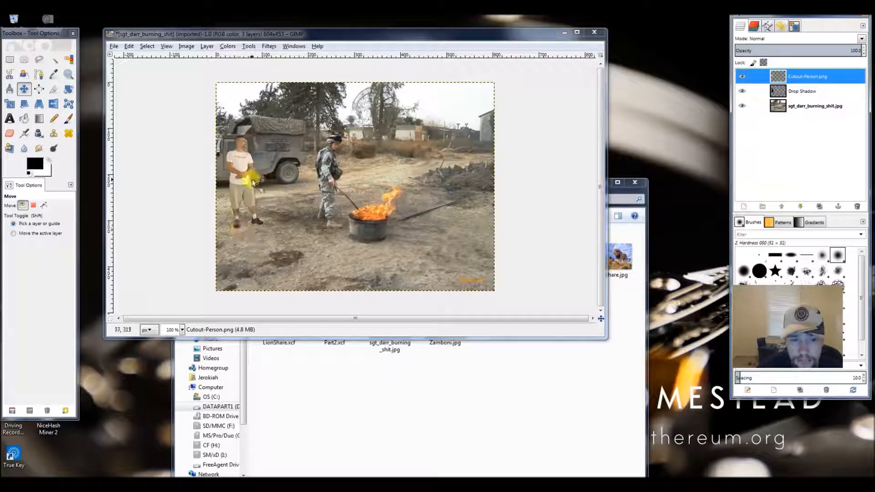
# Add a perspective shadow to the Cutout-Person.png layer with angle 1.4, horizon distance 4.0, shadow length 0.1, blur radius 3 and opacity 80
pyautogui.click(269, 46)
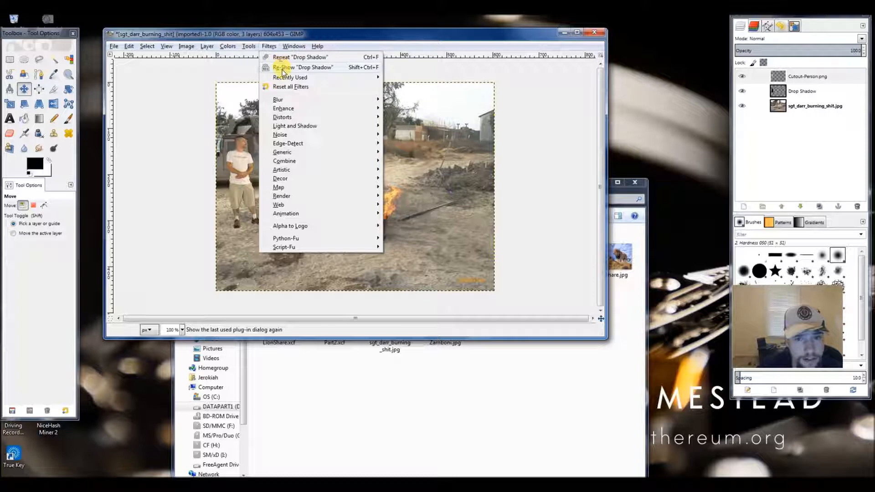
pyautogui.moveTo(285, 126)
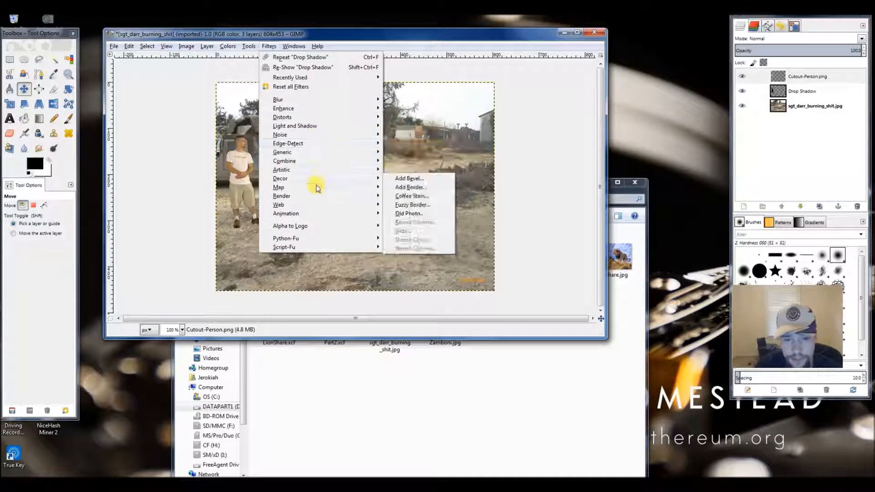
pyautogui.moveTo(317, 203)
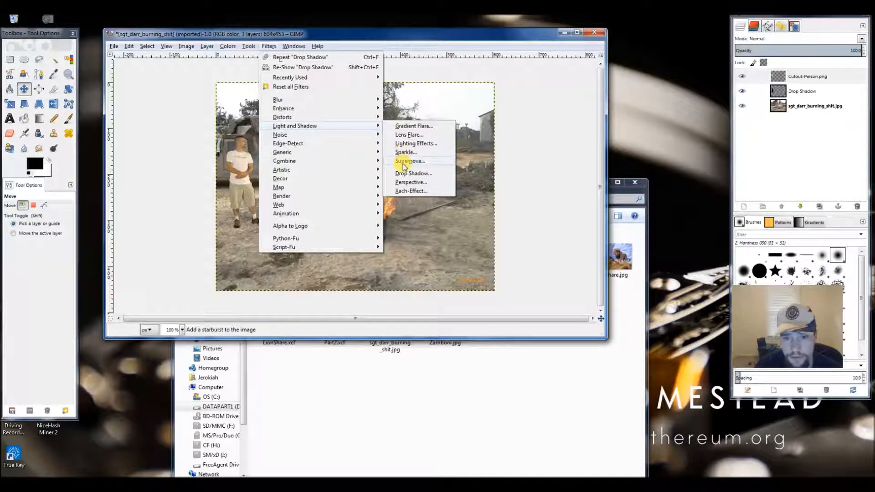
pyautogui.click(404, 182)
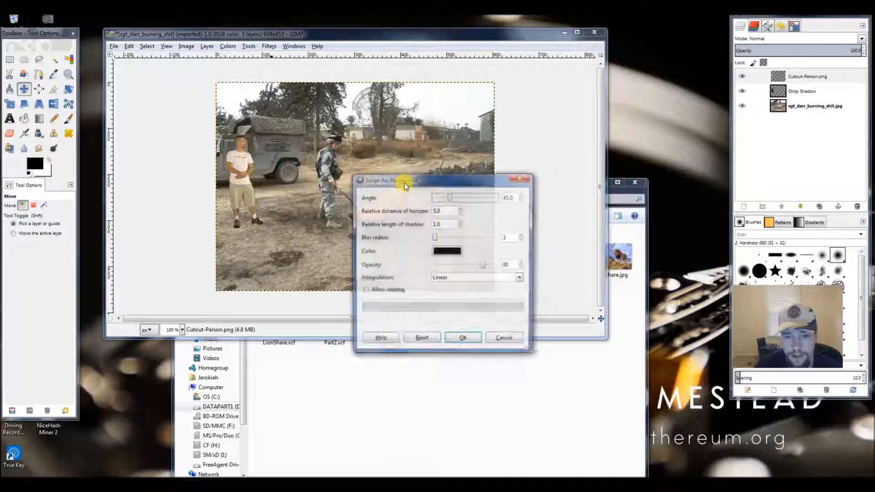
pyautogui.moveTo(425, 179); pyautogui.dragTo(426, 92)
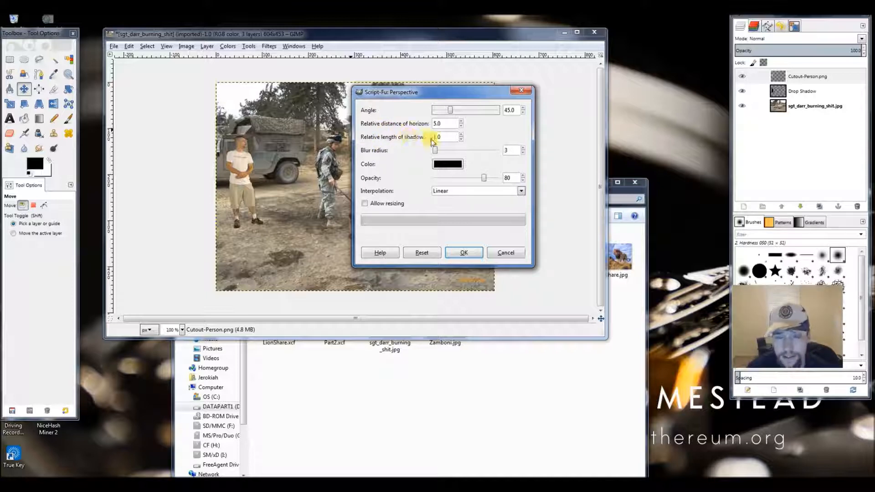
pyautogui.click(461, 140)
pyautogui.click(461, 140)
pyautogui.click(461, 140)
pyautogui.click(461, 140)
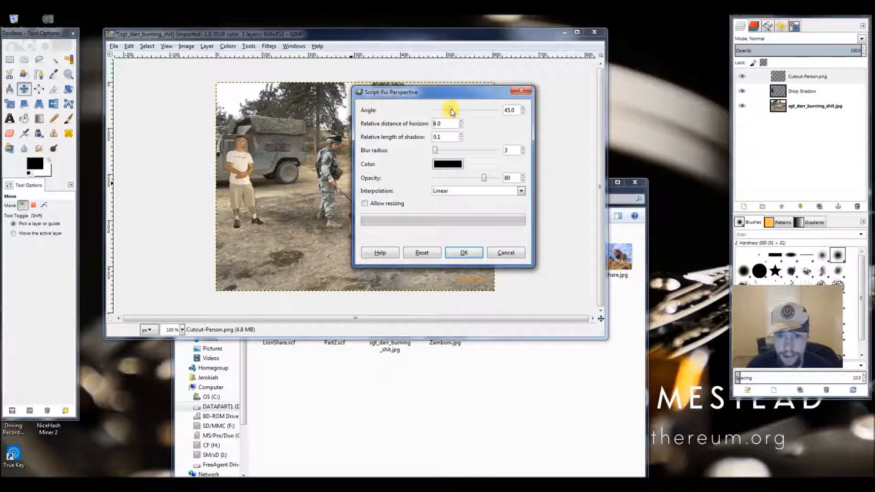
pyautogui.moveTo(451, 112); pyautogui.dragTo(436, 112)
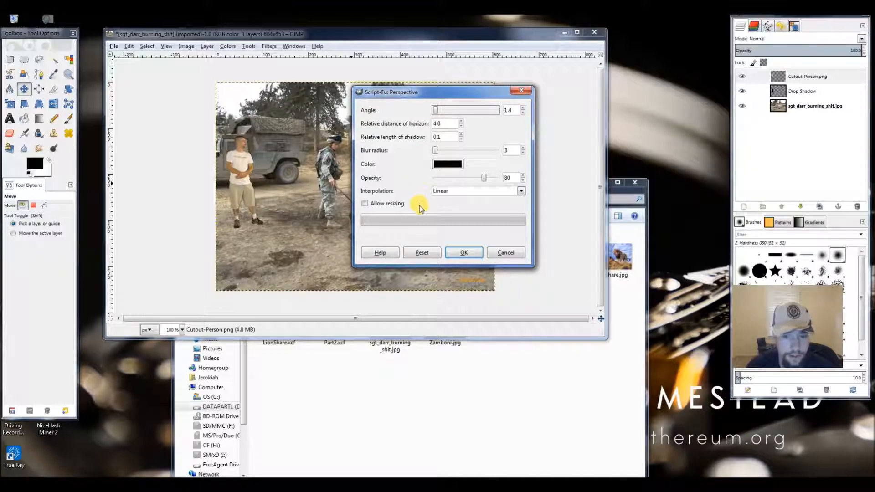
pyautogui.click(457, 256)
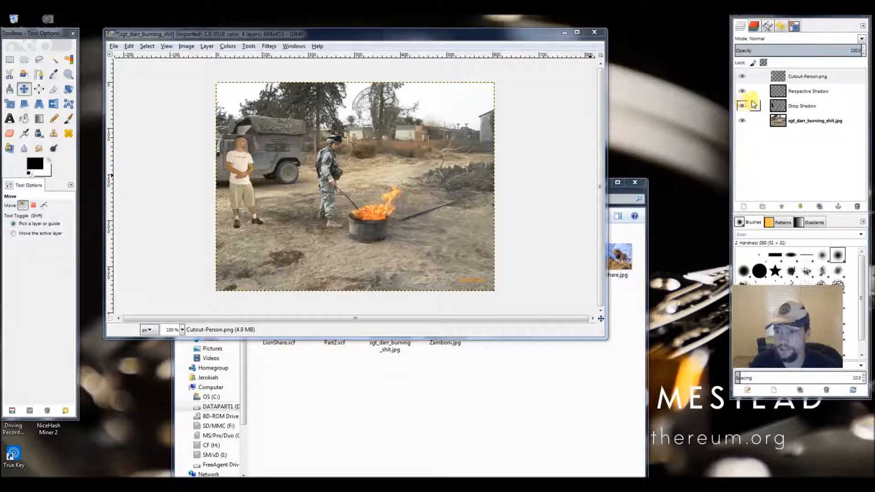
# Hide all layers except Perspective Shadow, select that layer and examine its shadow alone at 200% and 100% magnification
pyautogui.click(742, 77)
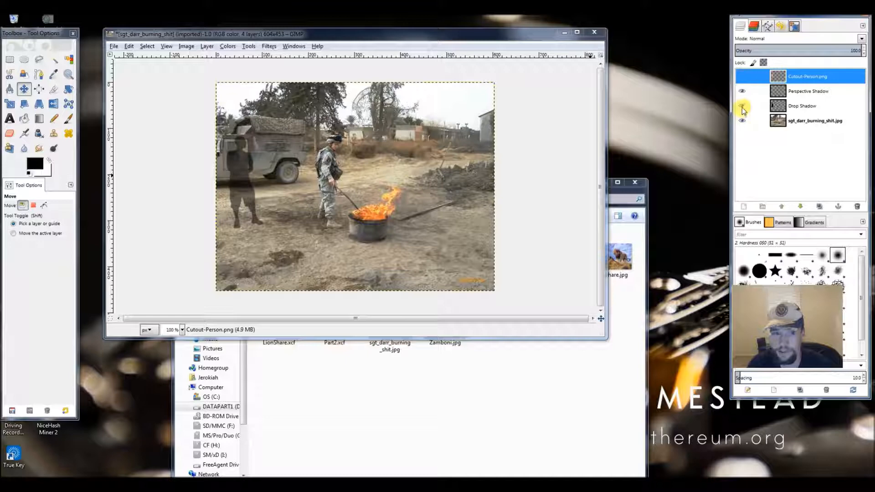
pyautogui.click(742, 121)
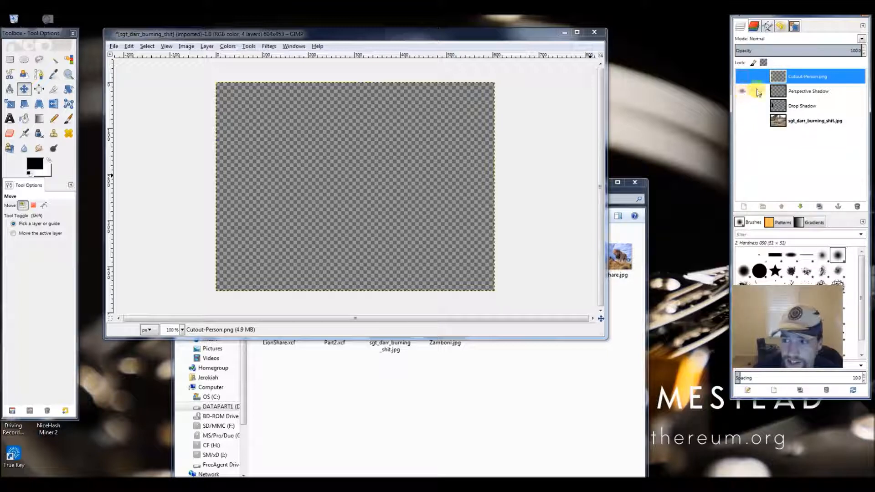
pyautogui.click(777, 91)
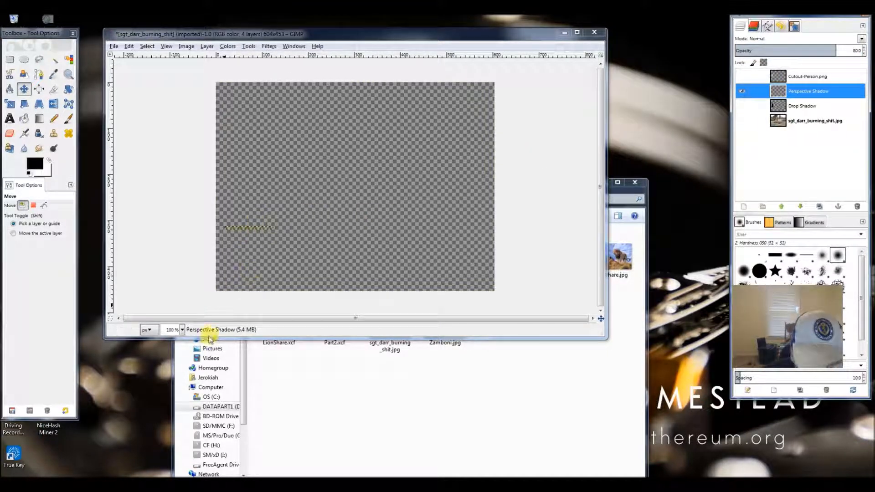
pyautogui.click(182, 329)
pyautogui.click(175, 365)
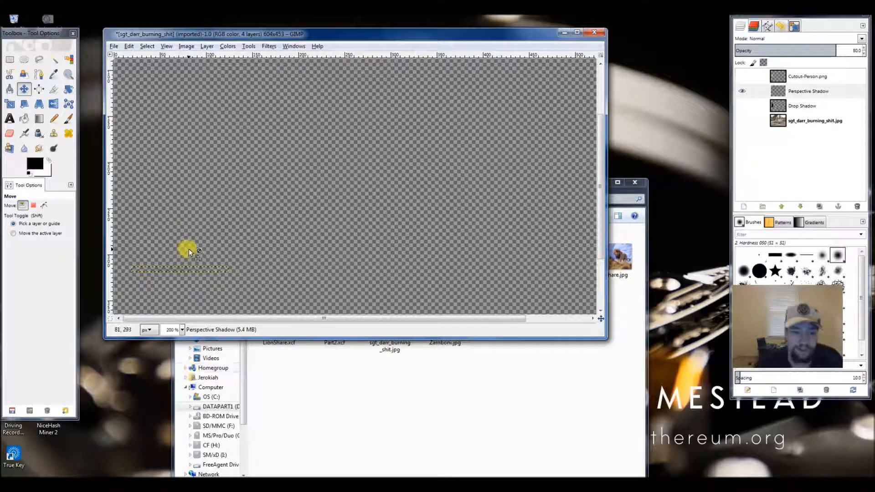
pyautogui.click(181, 330)
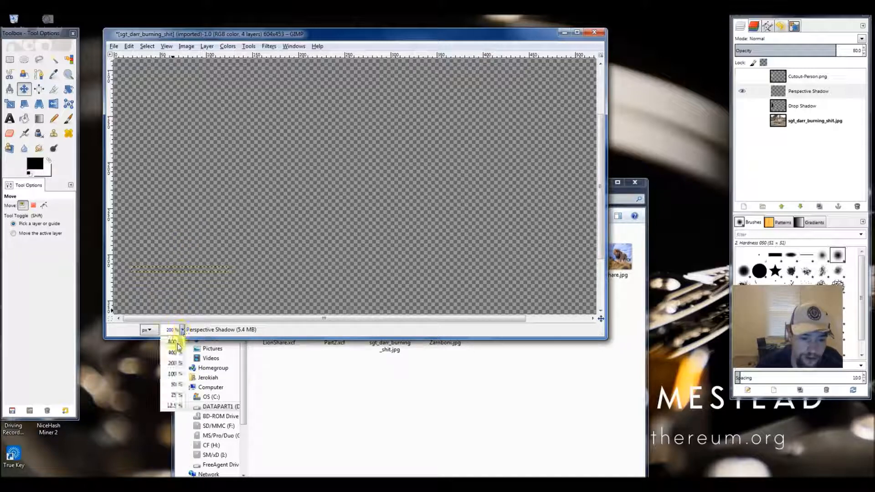
pyautogui.click(172, 369)
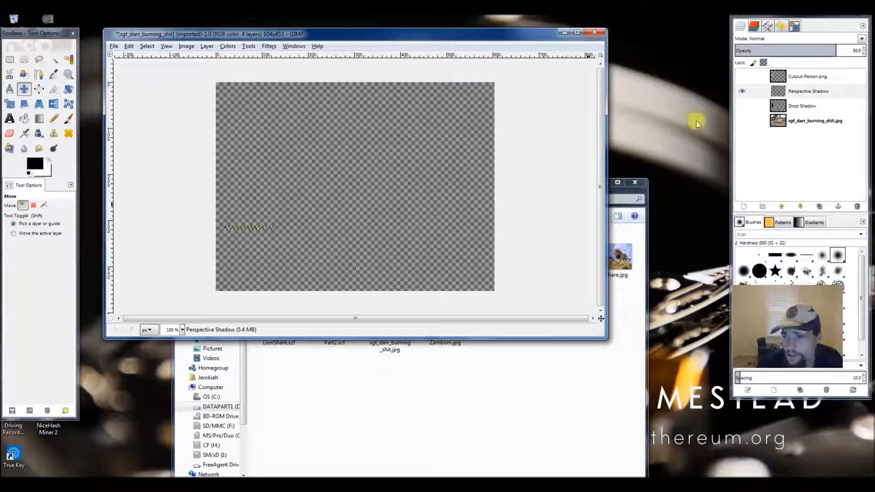
# Delete the Perspective Shadow layer and make the Drop Shadow, Cutout-Person.png and background photo layers visible again
pyautogui.rightClick(781, 92)
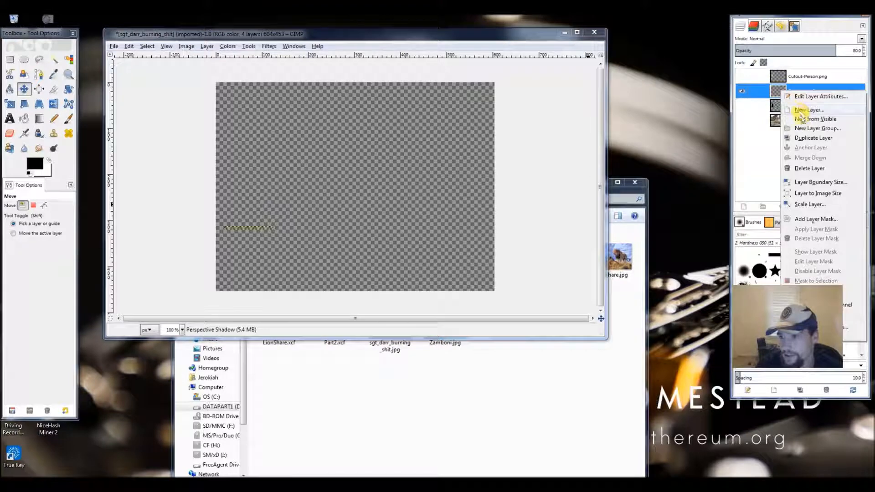
pyautogui.click(809, 168)
pyautogui.click(743, 106)
pyautogui.click(742, 91)
pyautogui.click(742, 76)
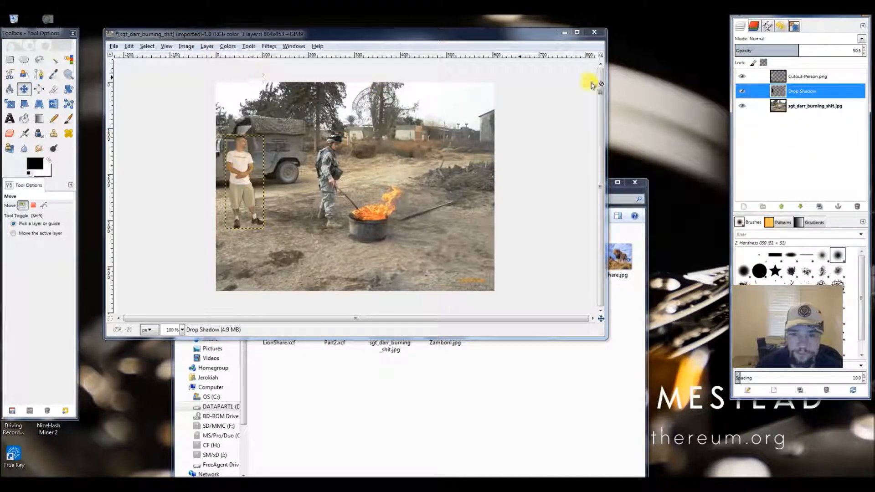
# Try a perspective shadow on the Cutout-Person.png layer with angle 37.9, horizon distance 5.0, shadow length 1.0 and opacity 80, and undo it
pyautogui.click(781, 76)
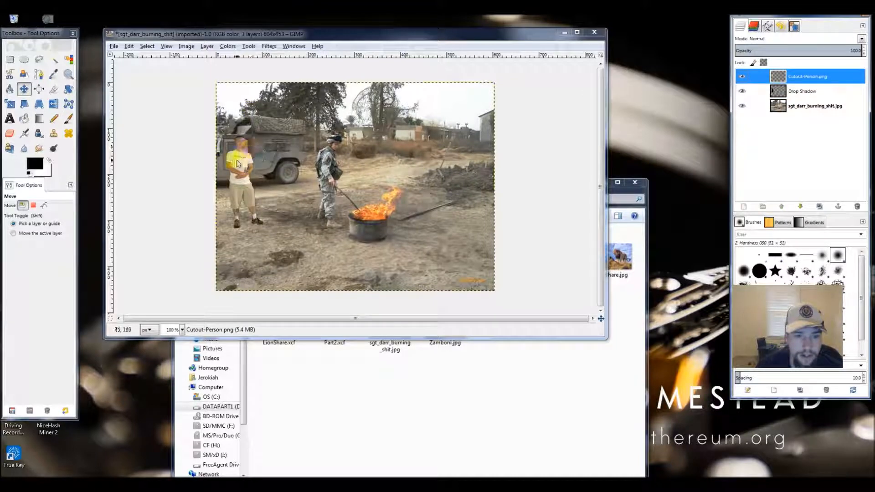
pyautogui.click(266, 44)
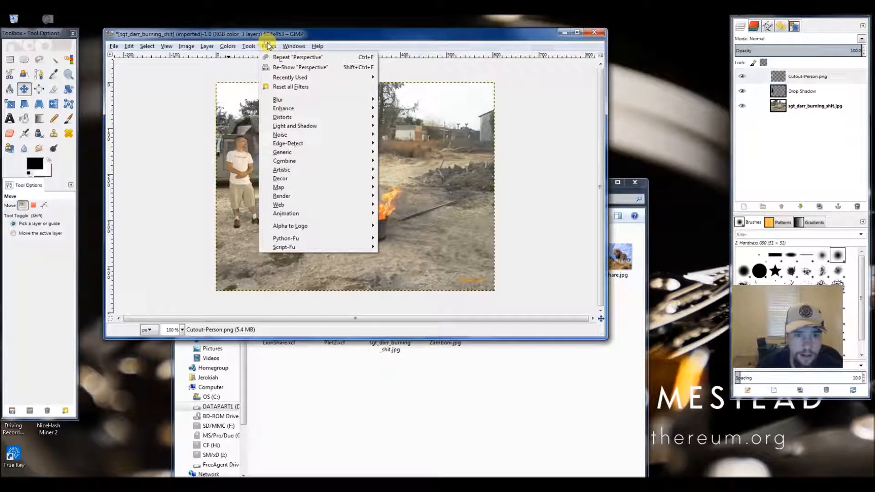
pyautogui.click(287, 67)
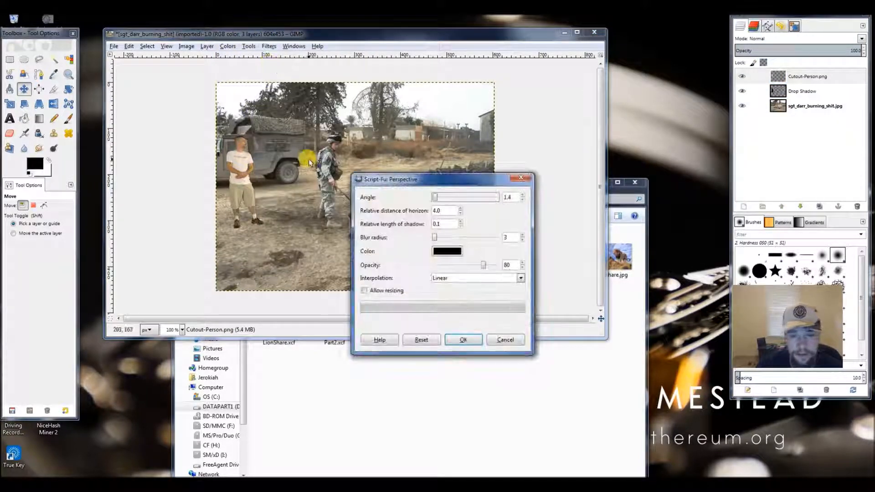
pyautogui.click(460, 208)
pyautogui.click(460, 208)
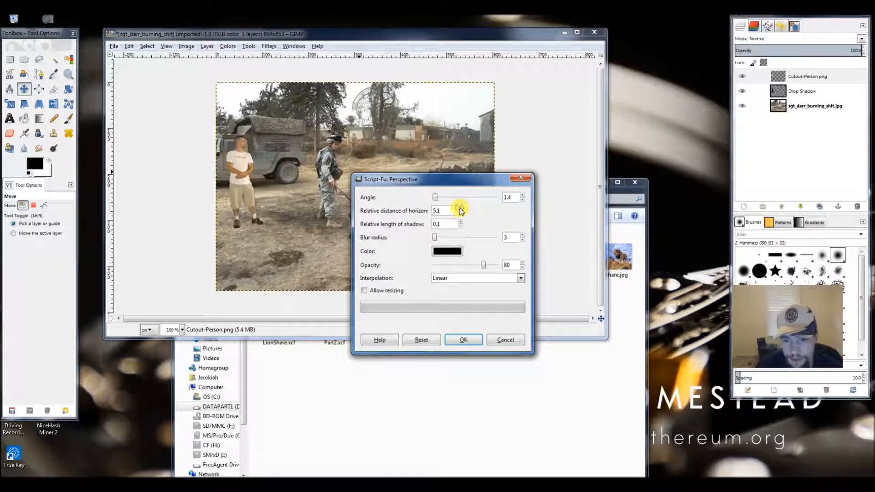
pyautogui.click(461, 212)
pyautogui.click(460, 221)
pyautogui.click(460, 222)
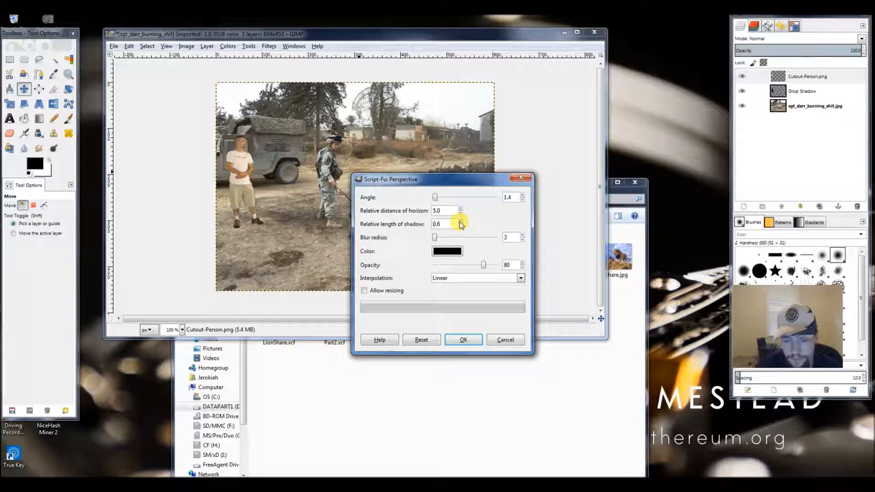
pyautogui.click(460, 226)
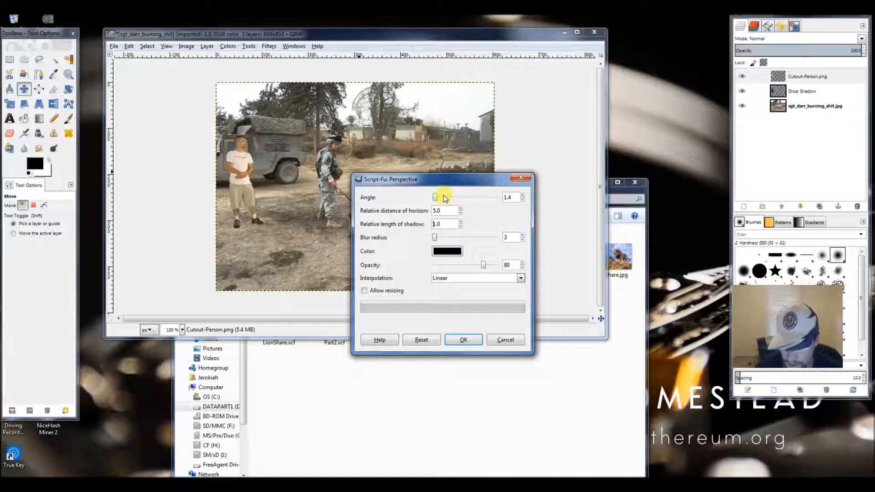
pyautogui.moveTo(439, 195); pyautogui.dragTo(454, 198)
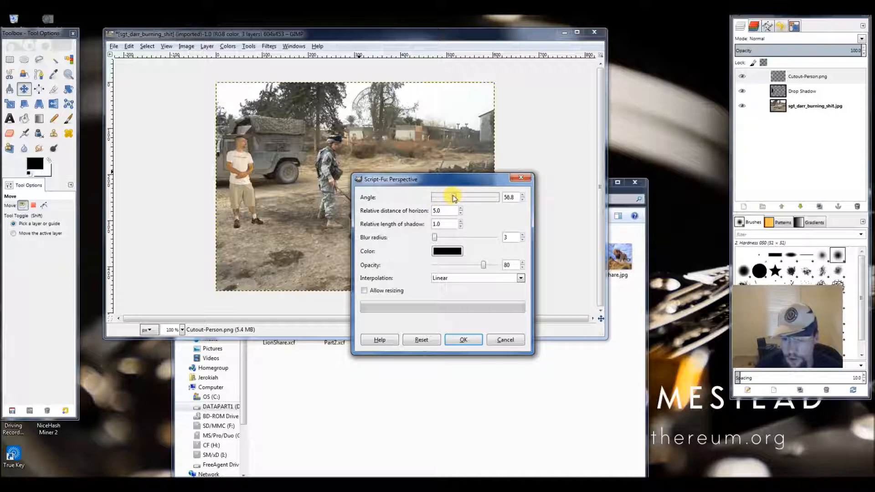
pyautogui.click(465, 340)
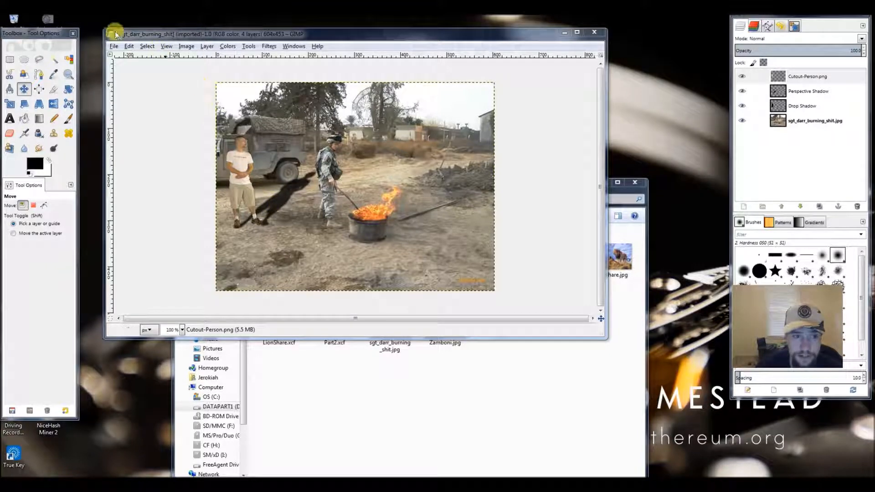
pyautogui.click(130, 46)
pyautogui.click(136, 57)
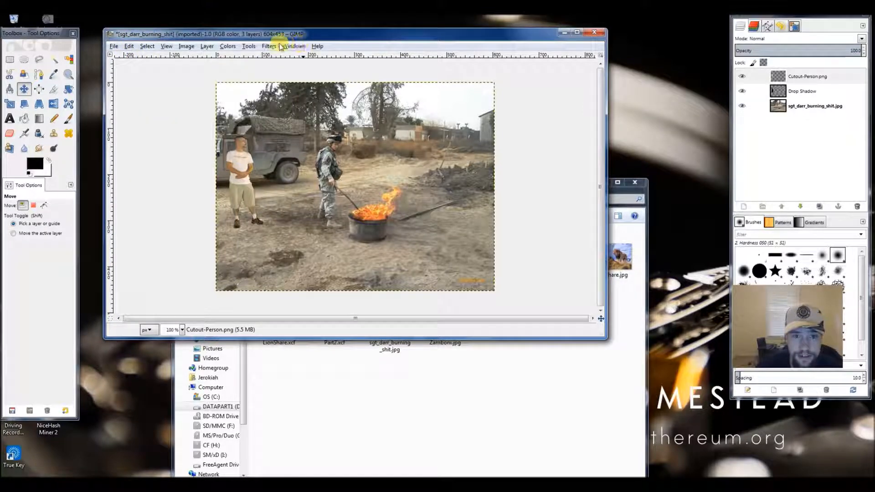
# Add a perspective shadow to the Cutout-Person.png layer with angle 5.4, horizon distance 1.0, shadow length 1.0, blur radius 3 and opacity 60
pyautogui.click(268, 46)
pyautogui.click(275, 58)
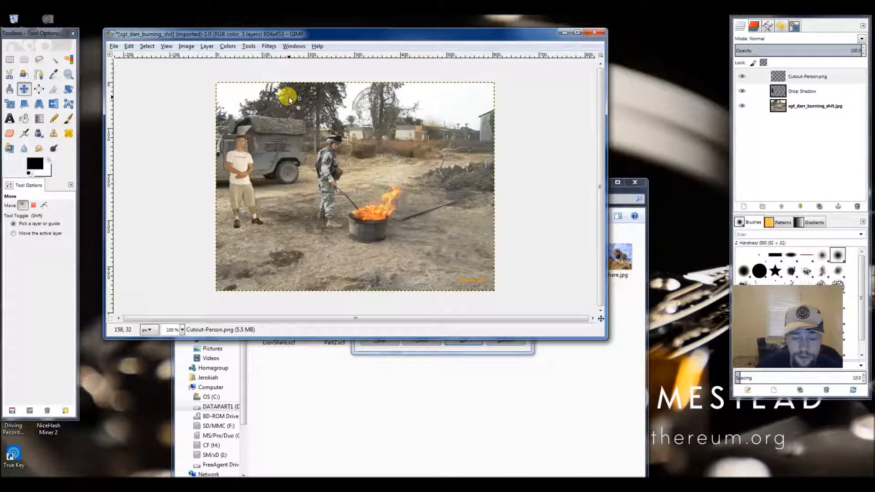
pyautogui.click(408, 349)
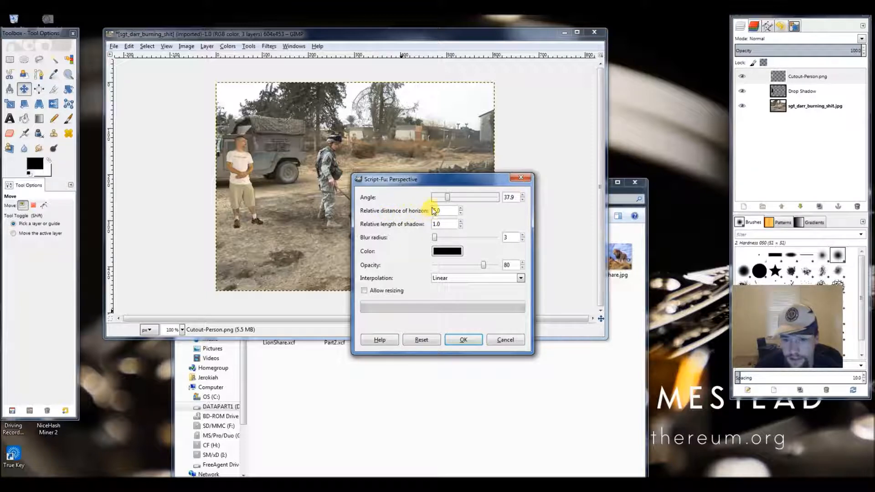
pyautogui.moveTo(444, 197); pyautogui.dragTo(436, 198)
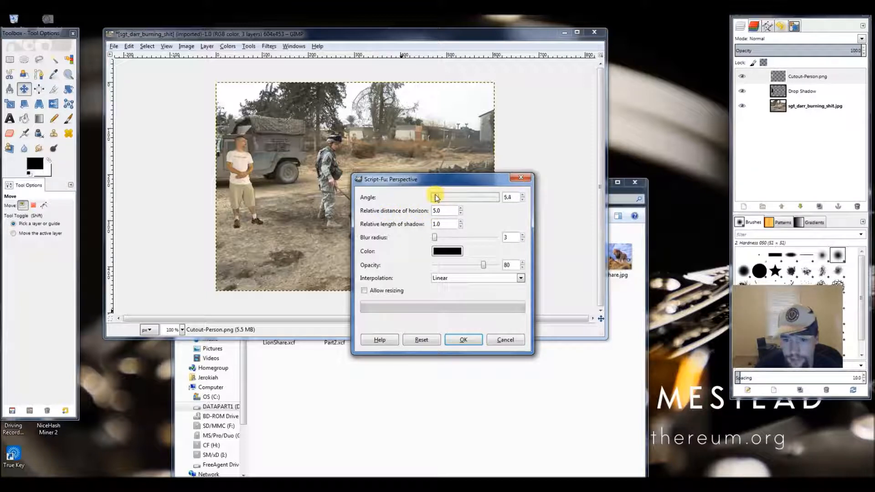
pyautogui.click(461, 213)
pyautogui.click(460, 214)
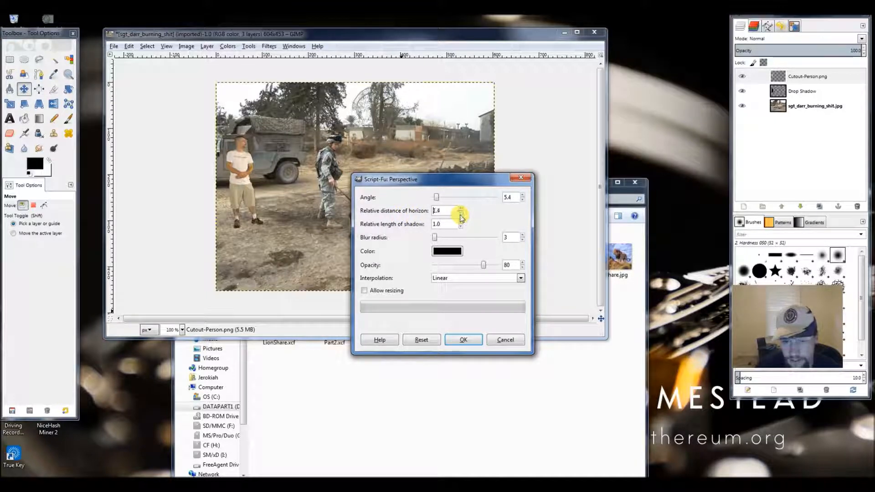
pyautogui.click(460, 210)
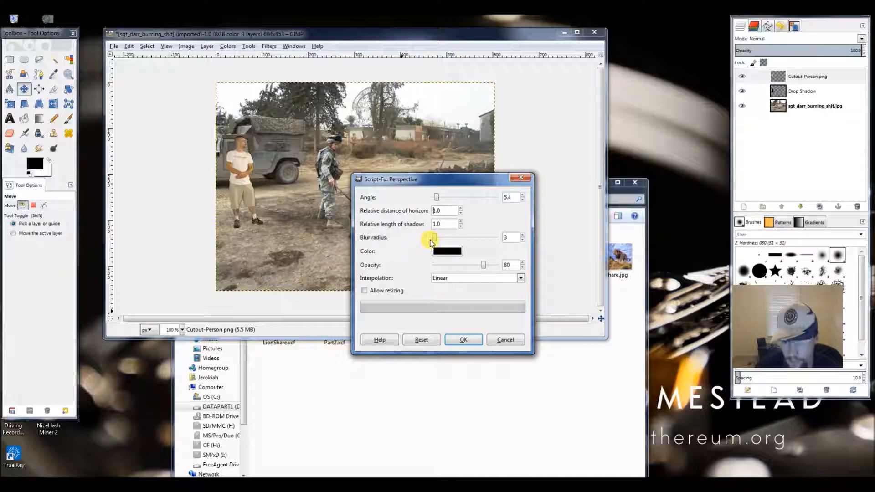
pyautogui.moveTo(482, 268); pyautogui.dragTo(471, 267)
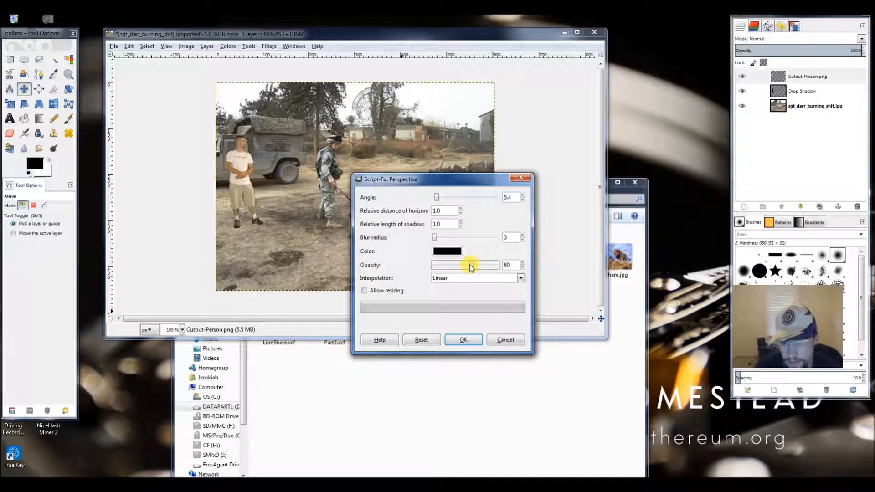
pyautogui.click(462, 339)
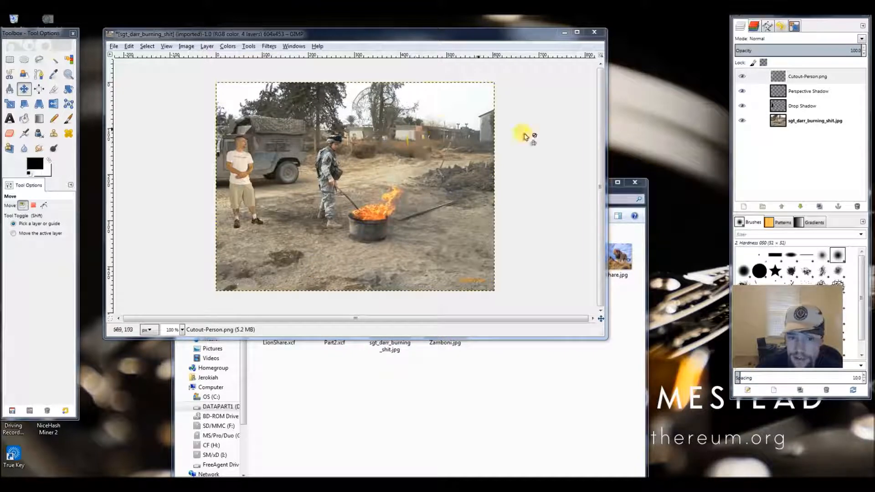
# Show only the Perspective Shadow layer, select it, and examine the shadow at 200% magnification before returning to 100%
pyautogui.click(742, 76)
pyautogui.click(742, 106)
pyautogui.click(743, 120)
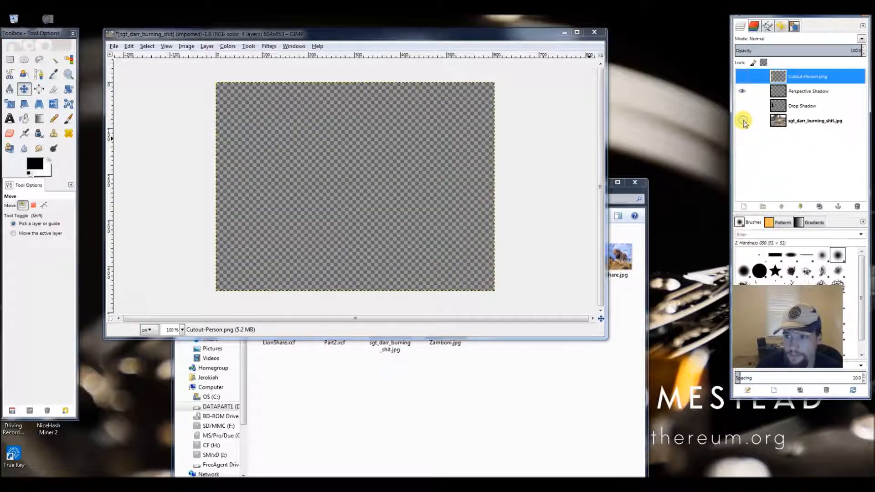
pyautogui.click(774, 94)
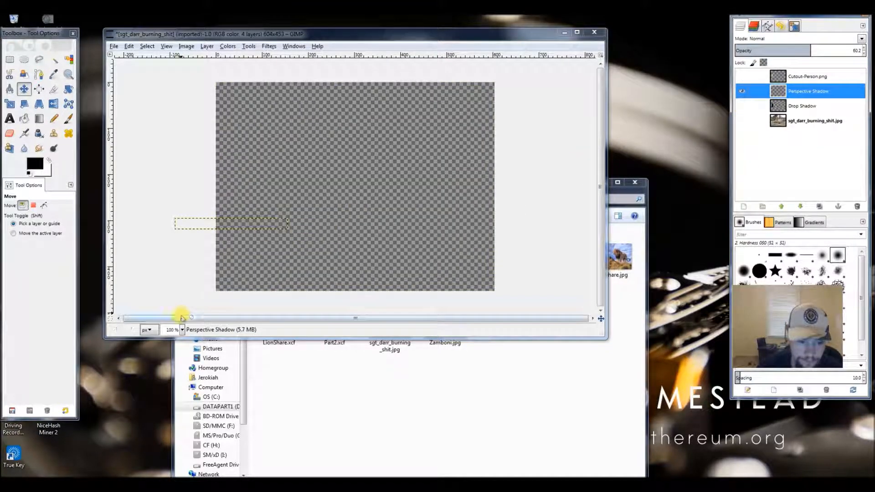
pyautogui.click(182, 329)
pyautogui.click(169, 361)
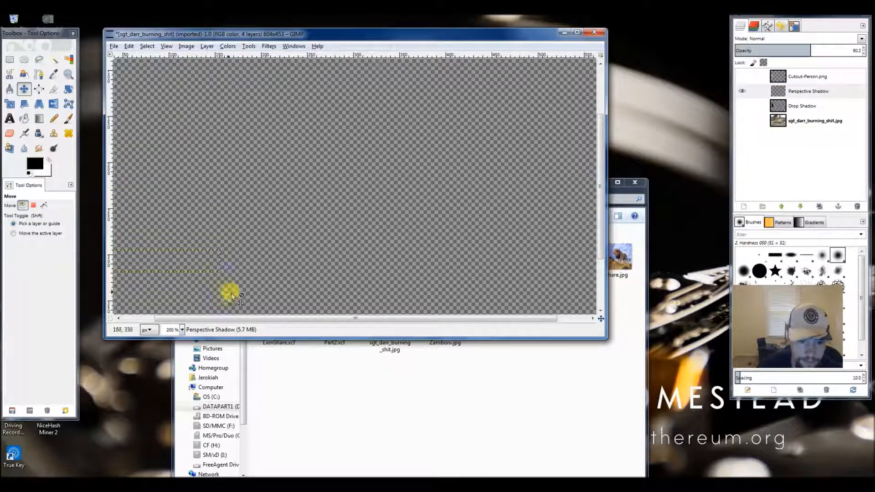
pyautogui.moveTo(272, 318); pyautogui.dragTo(182, 323)
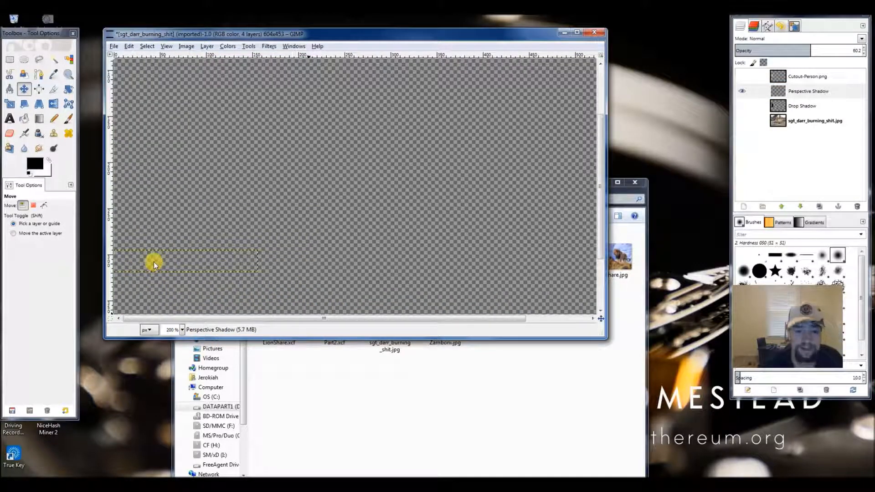
pyautogui.click(182, 330)
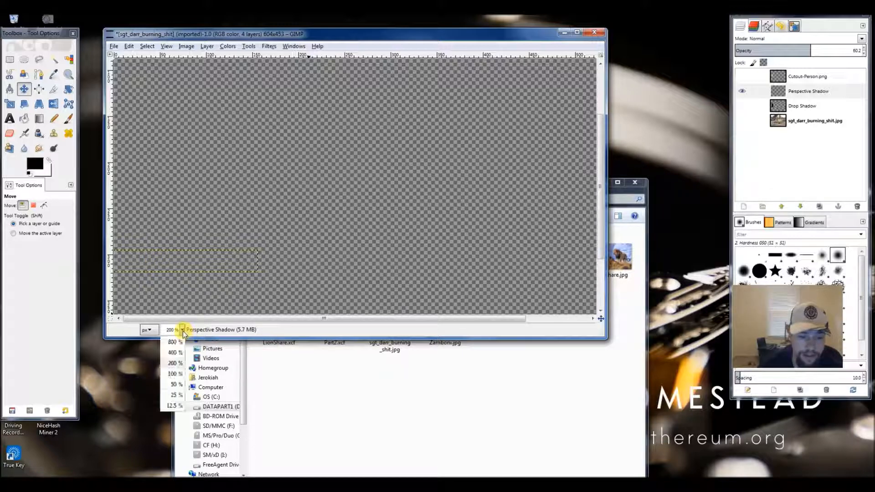
pyautogui.click(174, 373)
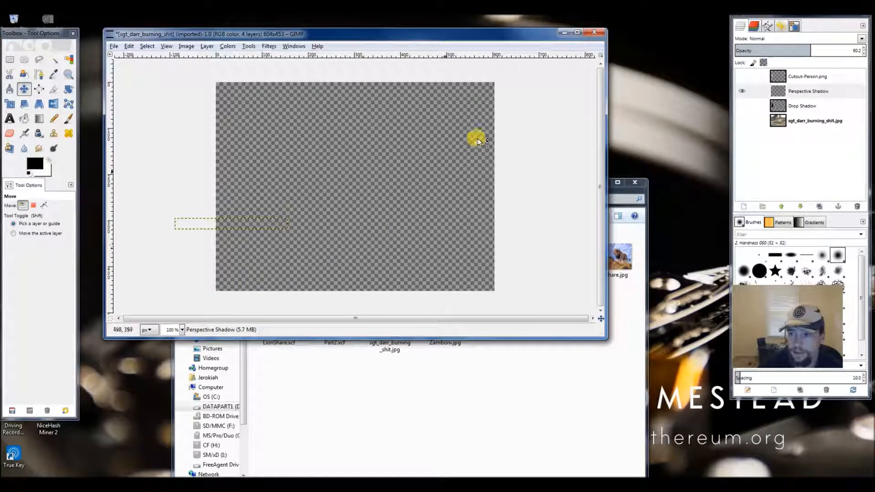
# Make all the hidden layers visible again and delete the Perspective Shadow layer
pyautogui.click(742, 76)
pyautogui.click(740, 91)
pyautogui.click(742, 106)
pyautogui.click(742, 120)
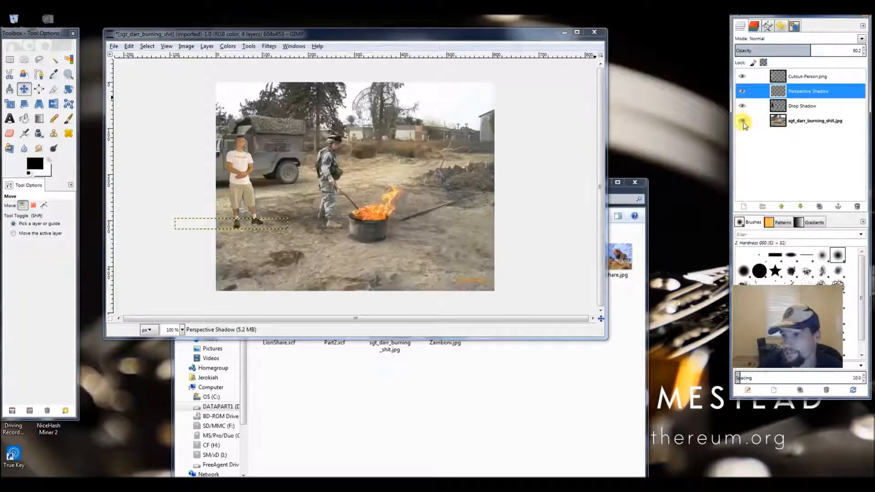
pyautogui.rightClick(787, 91)
pyautogui.click(805, 163)
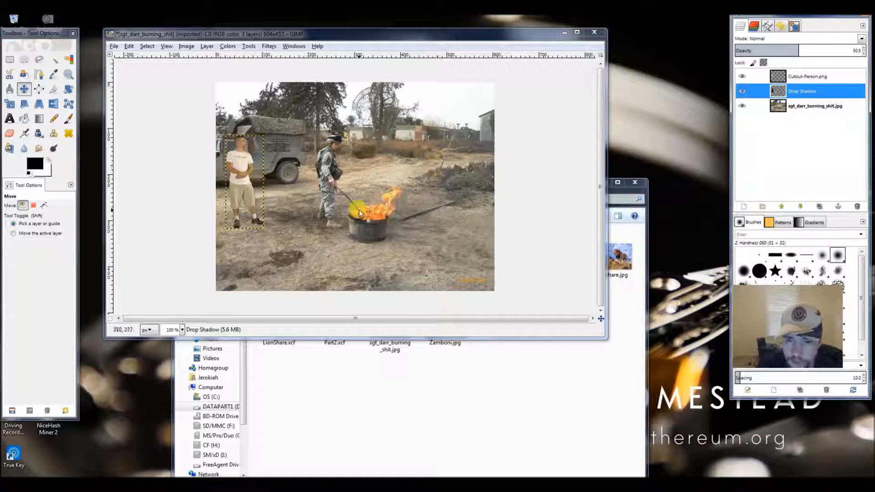
# Delete the Drop Shadow layer of the cutout person
pyautogui.click(780, 76)
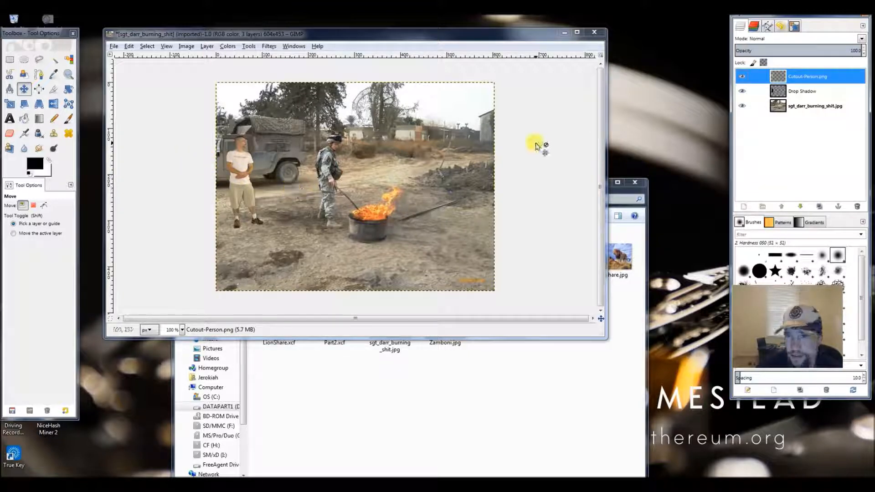
pyautogui.rightClick(776, 91)
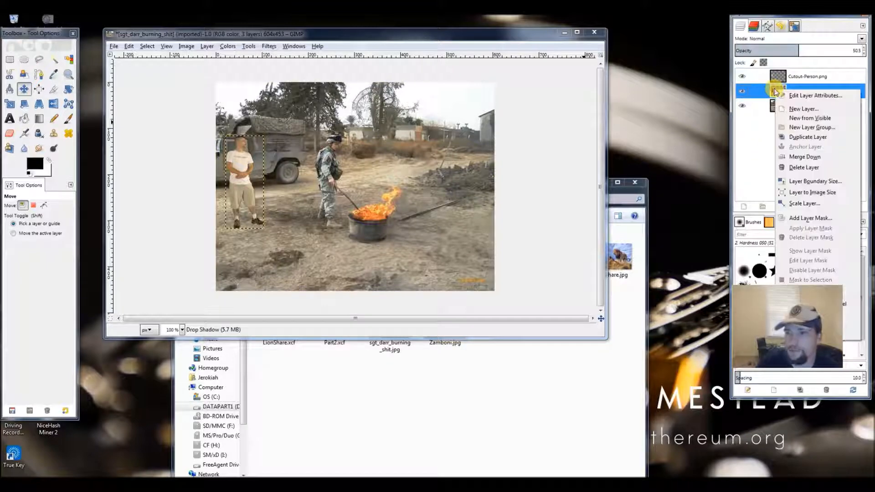
pyautogui.click(792, 170)
# Set up a new drop shadow for the Cutout-Person.png layer with its color set to white (ffffff)
pyautogui.click(795, 76)
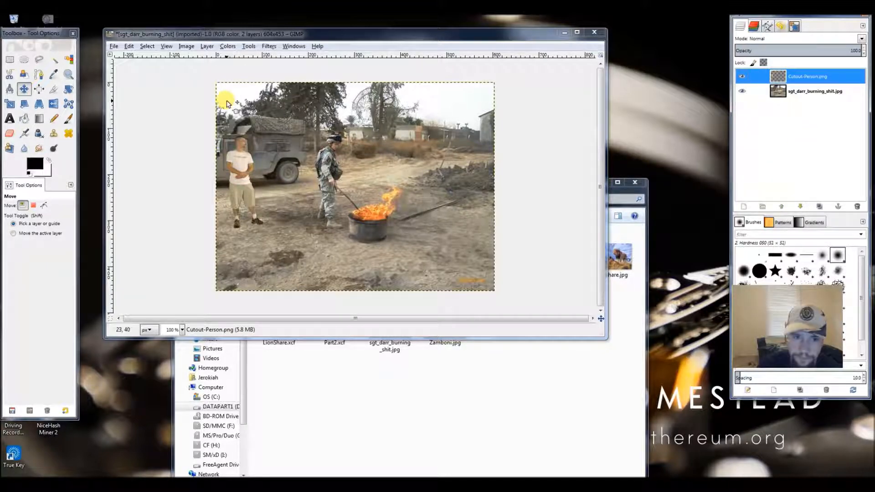
pyautogui.click(268, 46)
pyautogui.moveTo(361, 126)
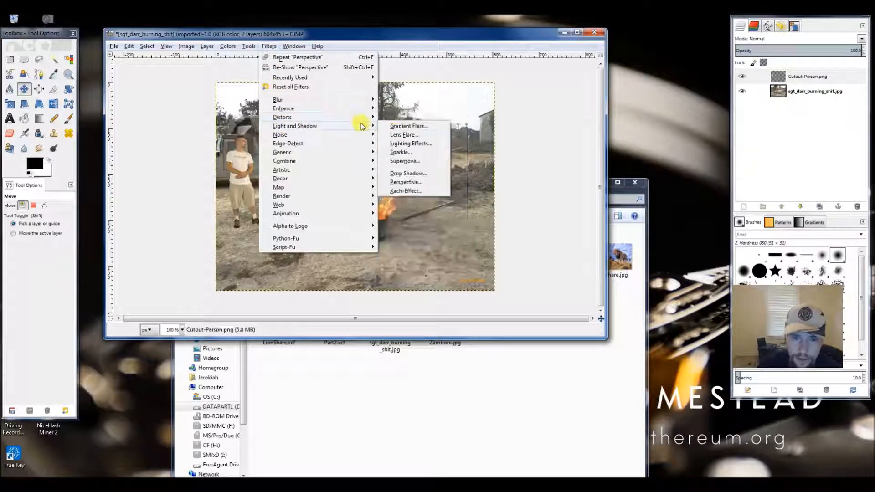
pyautogui.click(401, 173)
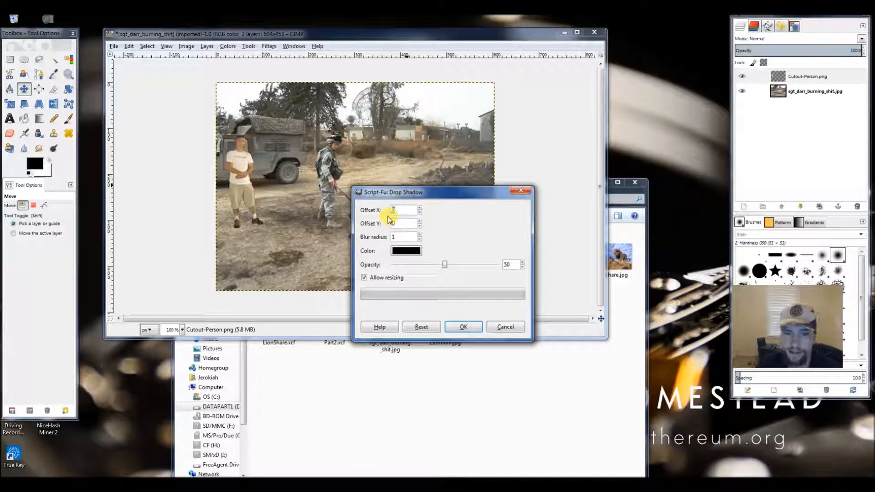
pyautogui.click(401, 250)
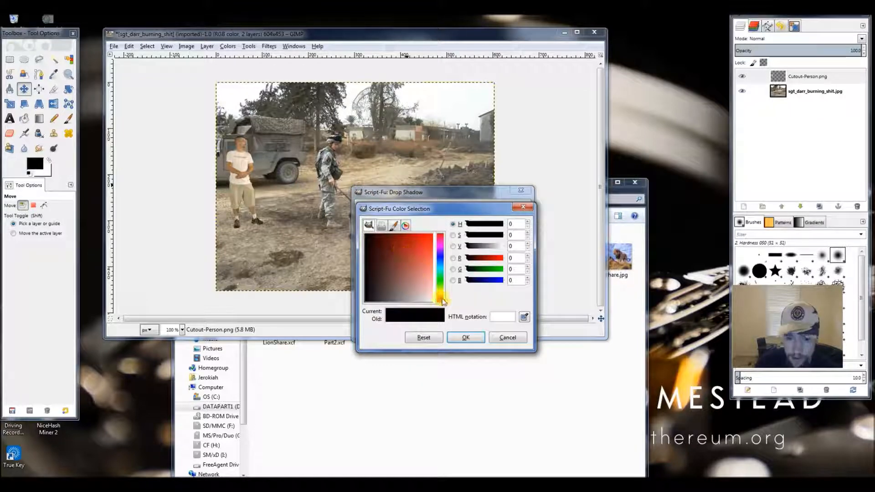
pyautogui.click(502, 314)
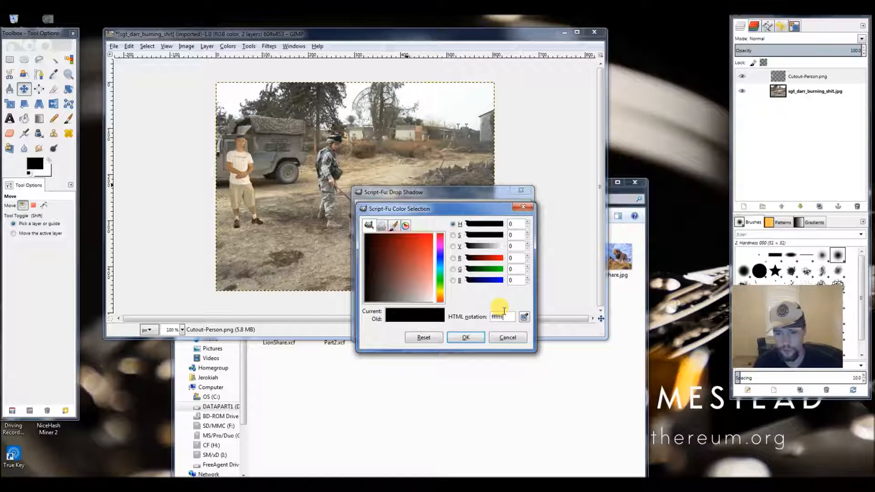
pyautogui.write('ffffff')
pyautogui.press('Return')
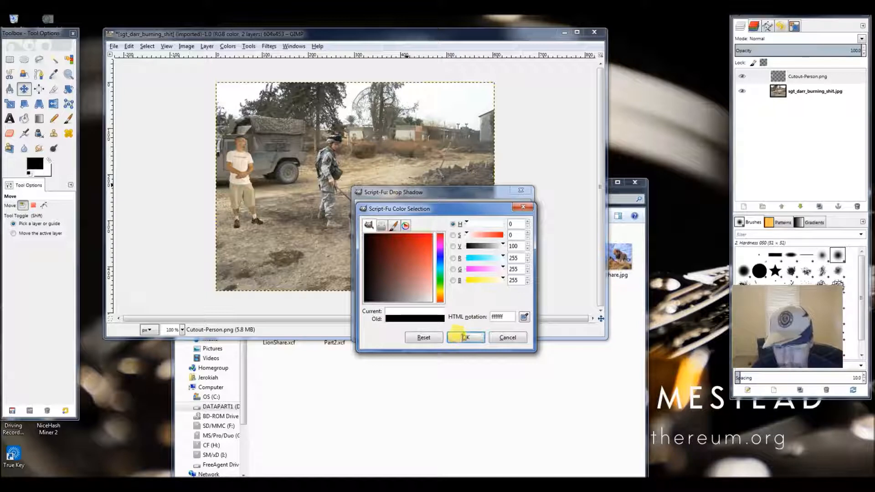
pyautogui.click(464, 337)
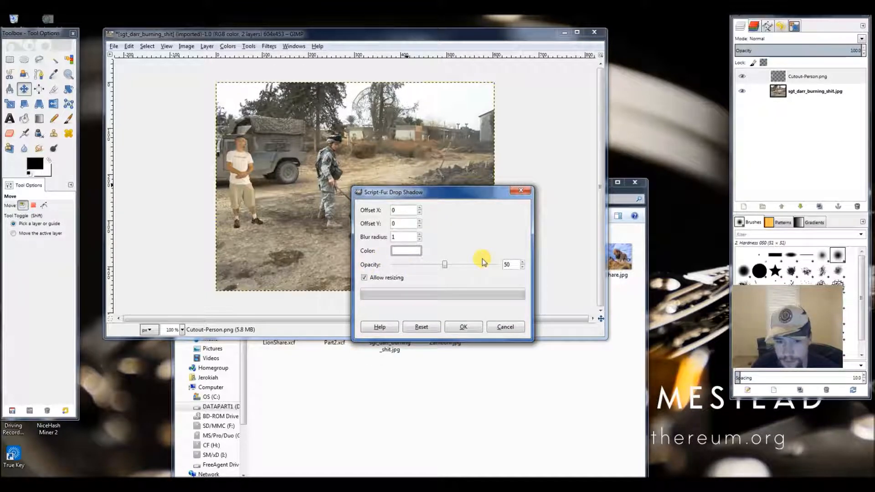
# Apply the white drop shadow with zero offsets, blur radius 1 and opacity 50, and inspect it by briefly hiding the Cutout-Person.png layer
pyautogui.click(464, 328)
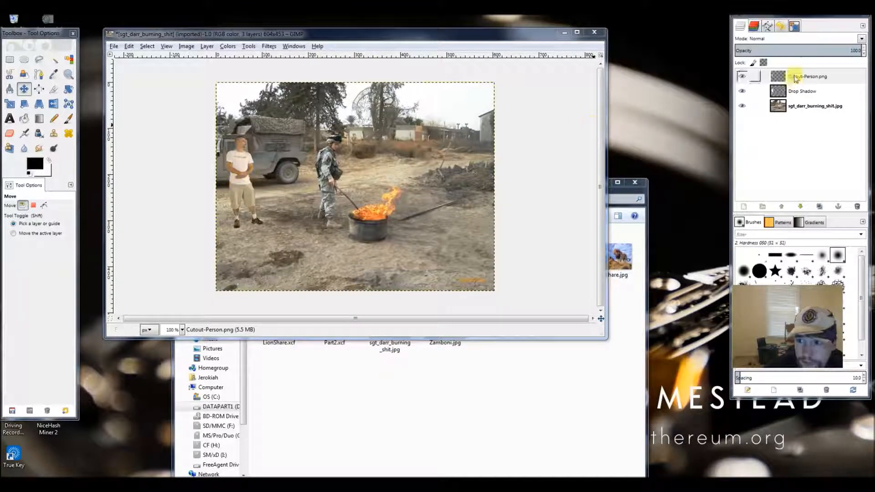
pyautogui.click(743, 77)
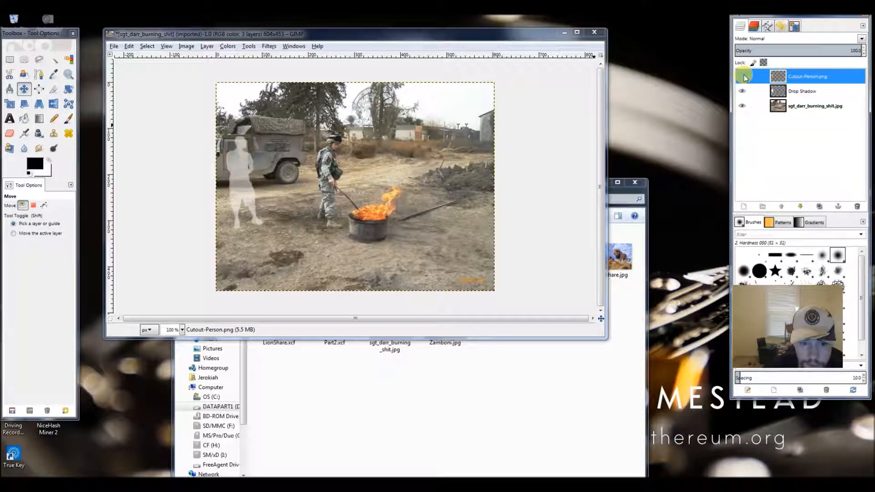
pyautogui.click(743, 76)
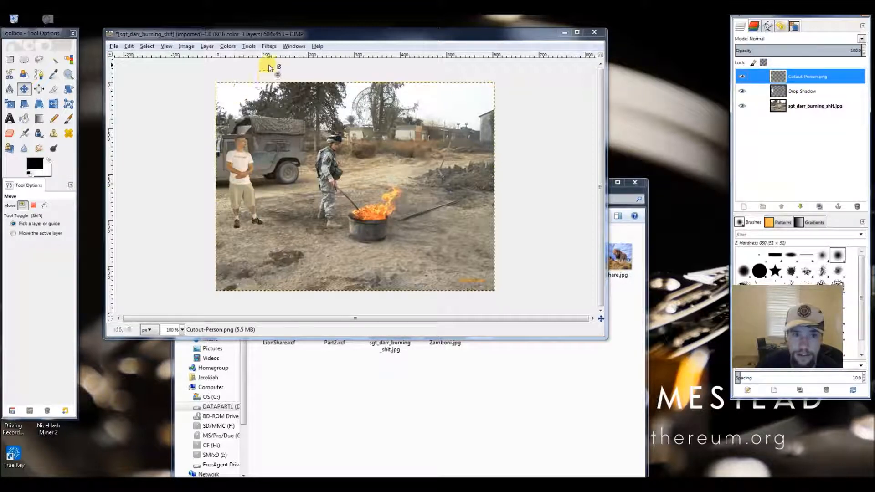
# Try darkening the Cutout-Person.png layer with Brightness-Contrast at brightness -11 and contrast -7, and discard the adjustment
pyautogui.click(269, 47)
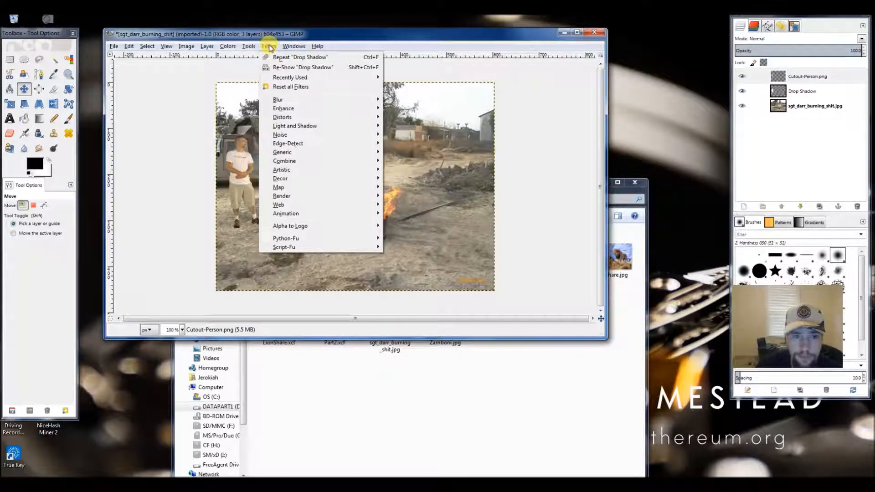
pyautogui.click(228, 46)
pyautogui.click(228, 46)
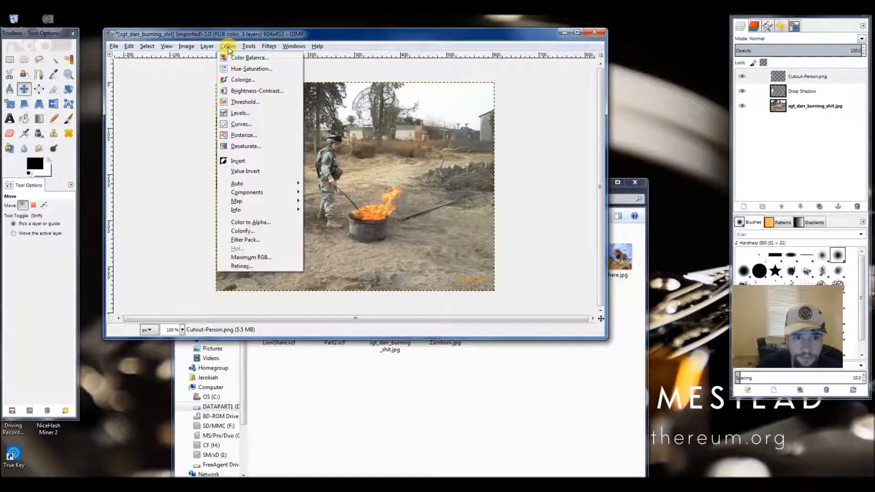
pyautogui.click(234, 91)
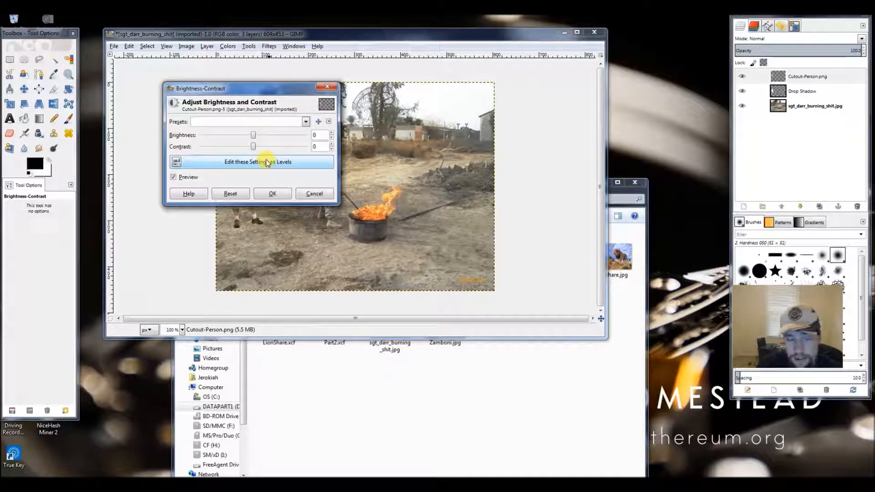
pyautogui.moveTo(257, 92); pyautogui.dragTo(425, 111)
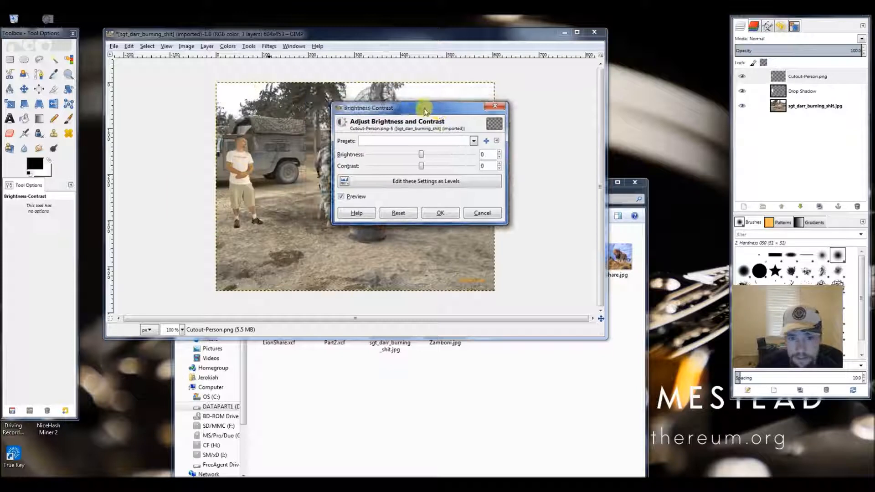
pyautogui.moveTo(421, 154)
pyautogui.mouseDown()
pyautogui.moveTo(387, 158)
pyautogui.moveTo(429, 167)
pyautogui.moveTo(416, 156)
pyautogui.mouseUp()
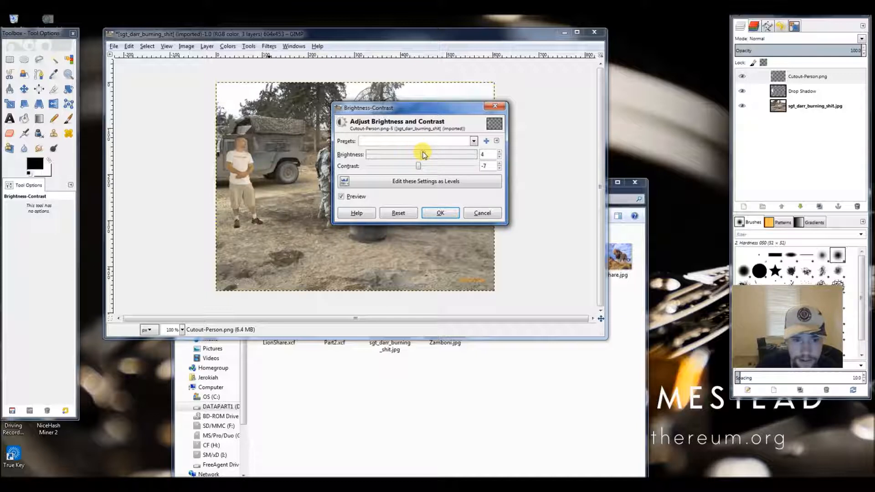
pyautogui.moveTo(420, 156); pyautogui.dragTo(415, 155)
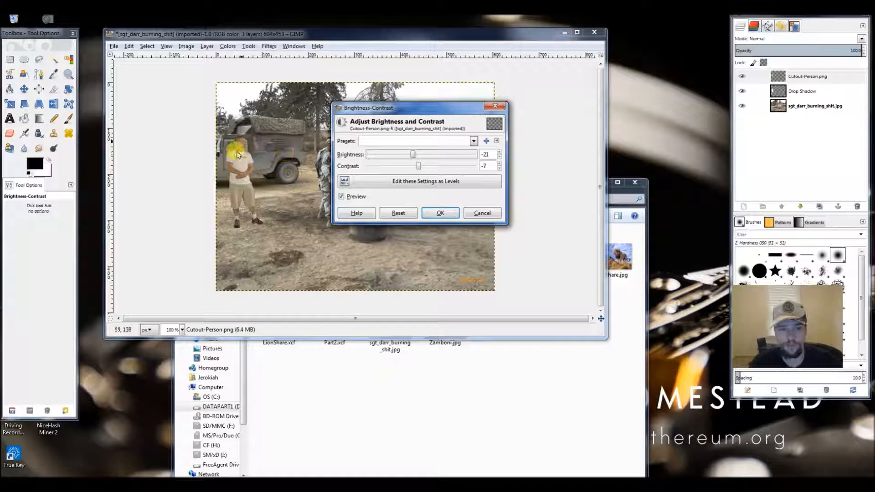
pyautogui.moveTo(412, 154); pyautogui.dragTo(371, 161)
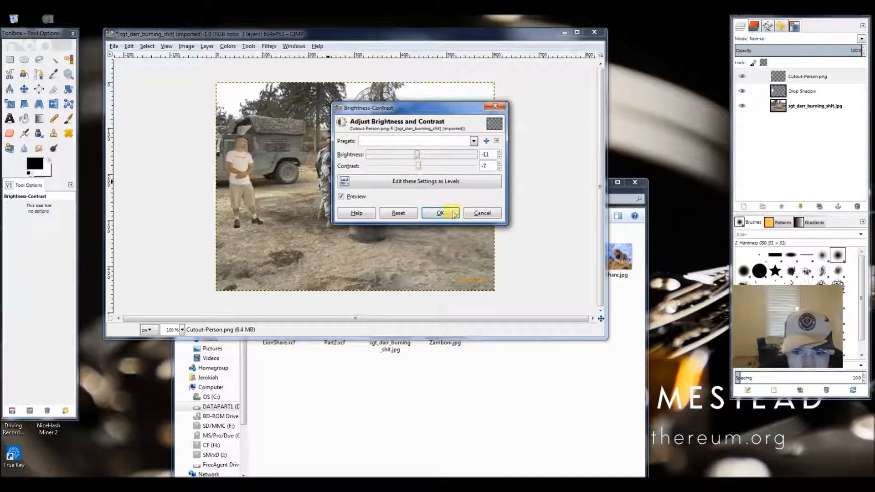
pyautogui.click(486, 212)
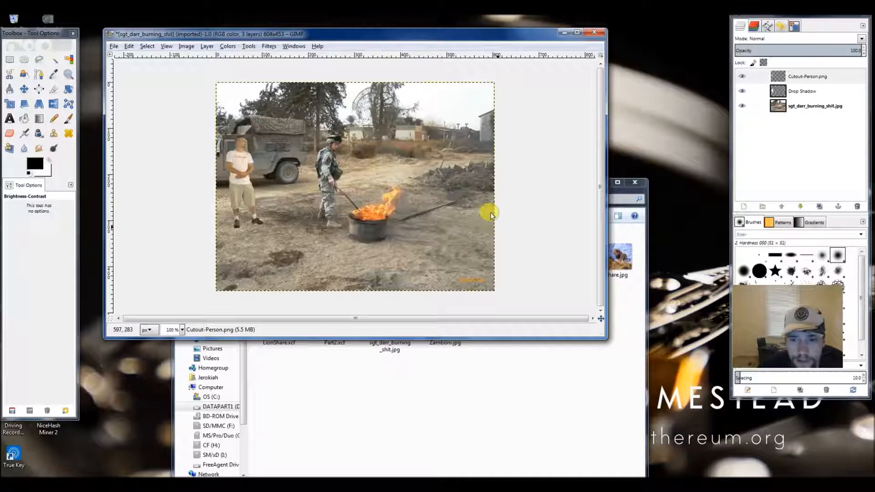
# Try a Hue-Saturation adjustment on the cutout person with hue -180 and lightness -12, and discard it
pyautogui.click(248, 46)
pyautogui.click(228, 48)
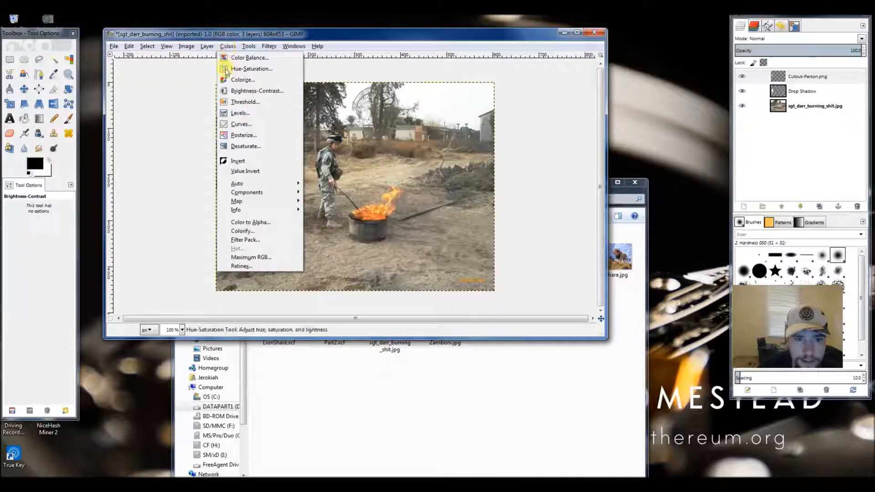
pyautogui.click(230, 65)
pyautogui.moveTo(560, 263)
pyautogui.mouseDown()
pyautogui.moveTo(510, 271)
pyautogui.moveTo(620, 271)
pyautogui.moveTo(558, 267)
pyautogui.mouseUp()
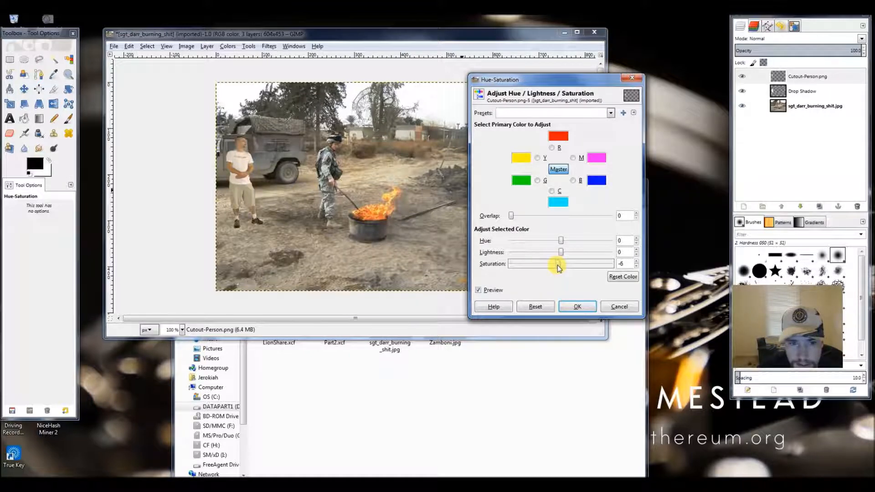
pyautogui.moveTo(559, 268); pyautogui.dragTo(588, 246)
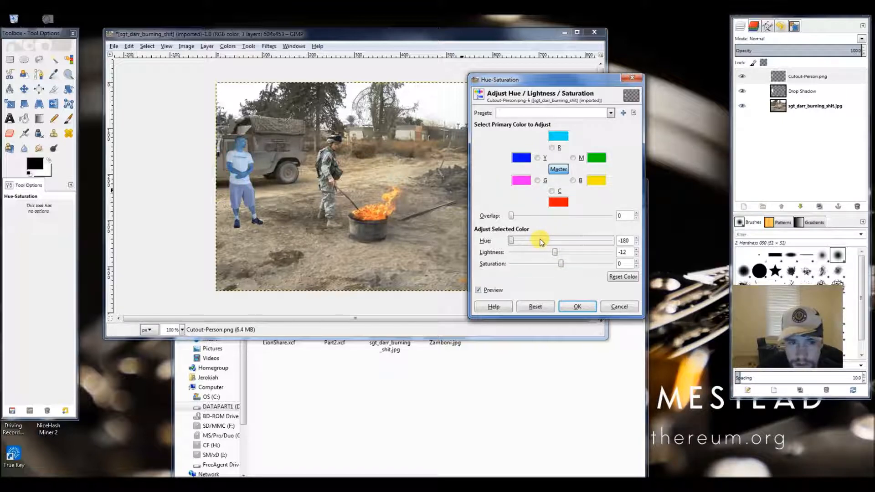
pyautogui.click(615, 306)
# Apply Brightness-Contrast to the Cutout-Person.png layer with brightness -31 and contrast -2
pyautogui.click(227, 46)
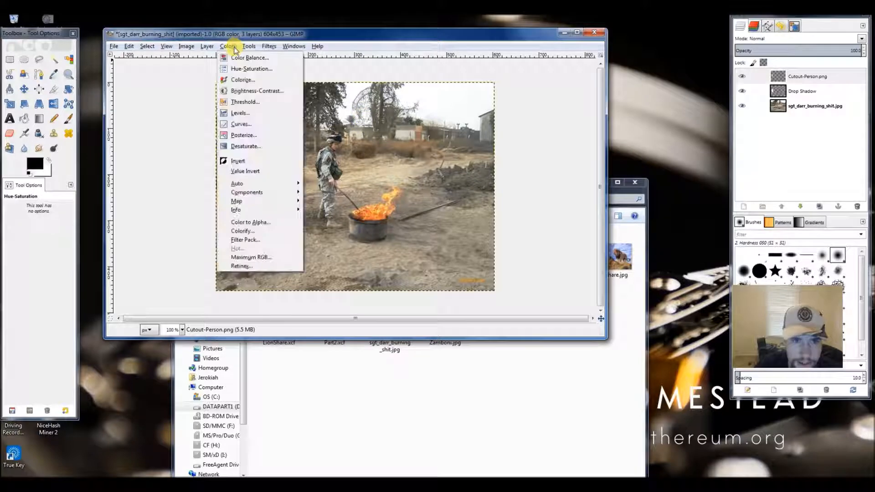
pyautogui.click(241, 93)
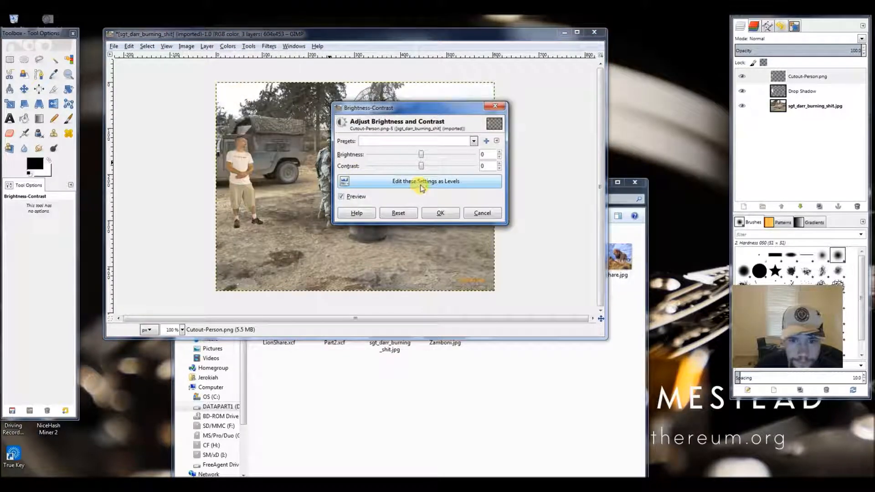
pyautogui.click(420, 156)
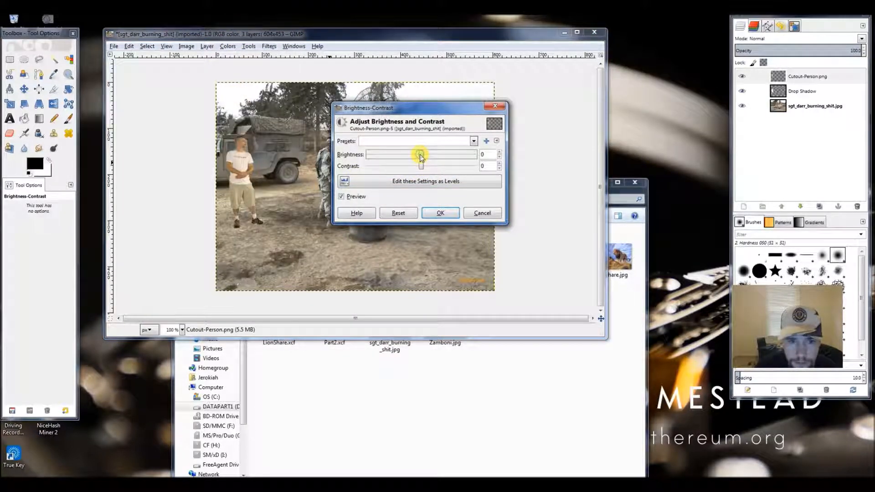
pyautogui.moveTo(419, 157)
pyautogui.mouseDown()
pyautogui.moveTo(408, 157)
pyautogui.moveTo(423, 167)
pyautogui.mouseUp()
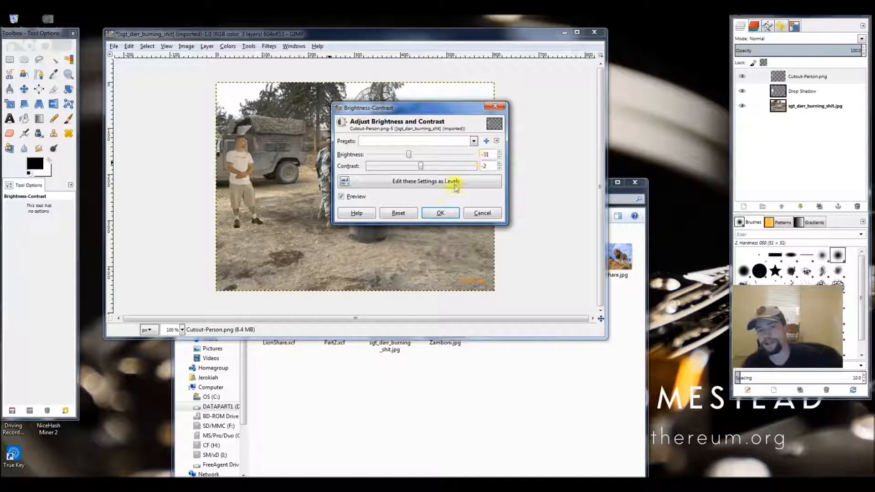
pyautogui.click(448, 214)
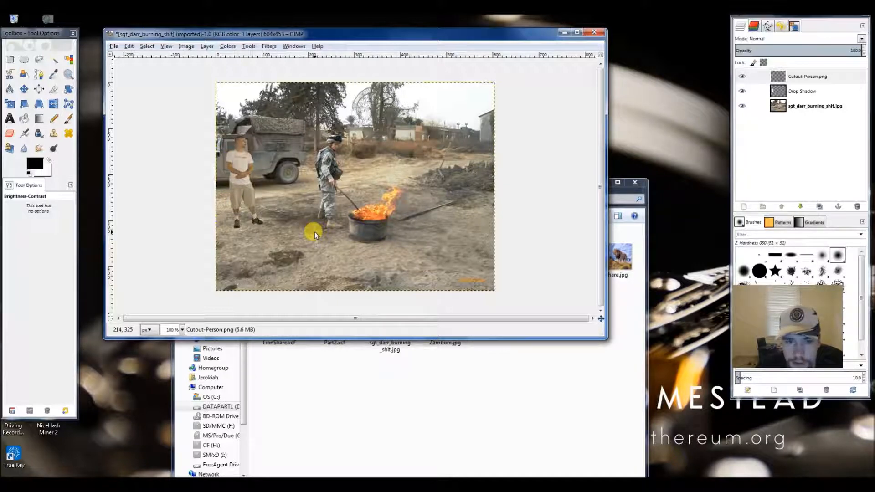
# Activate the Text tool and set the foreground color to red (ff0000)
pyautogui.click(9, 119)
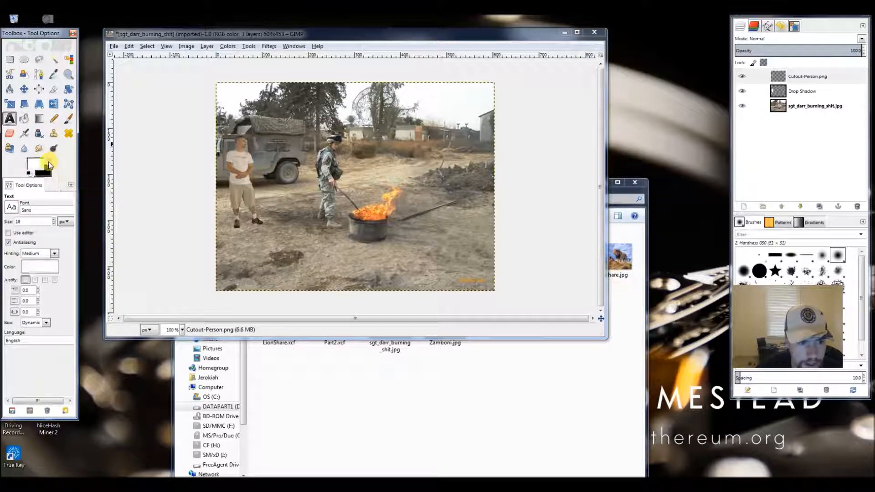
pyautogui.click(39, 165)
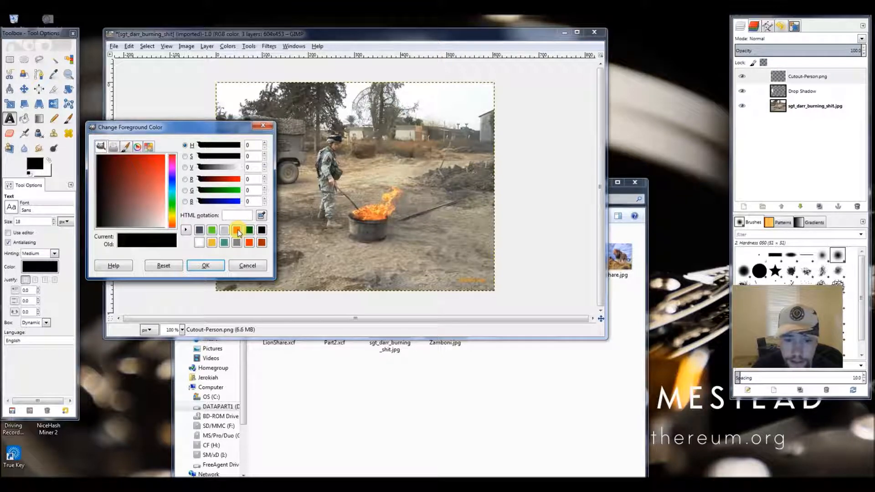
pyautogui.click(237, 230)
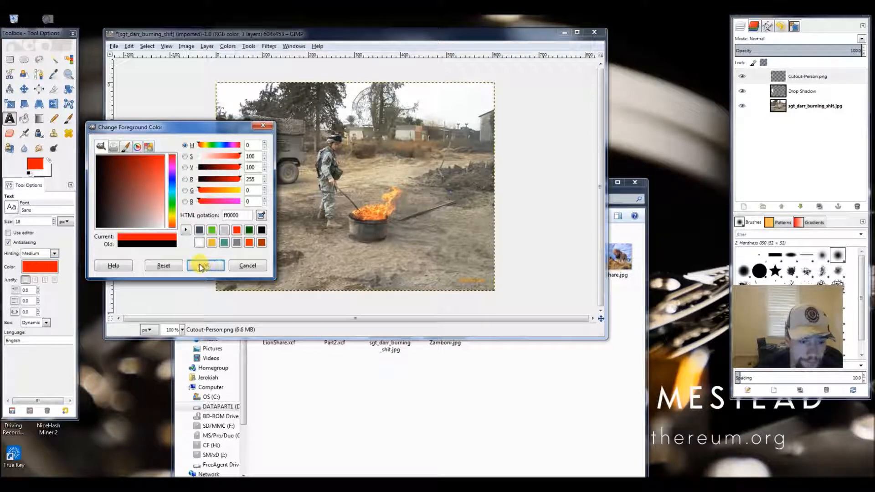
pyautogui.click(203, 265)
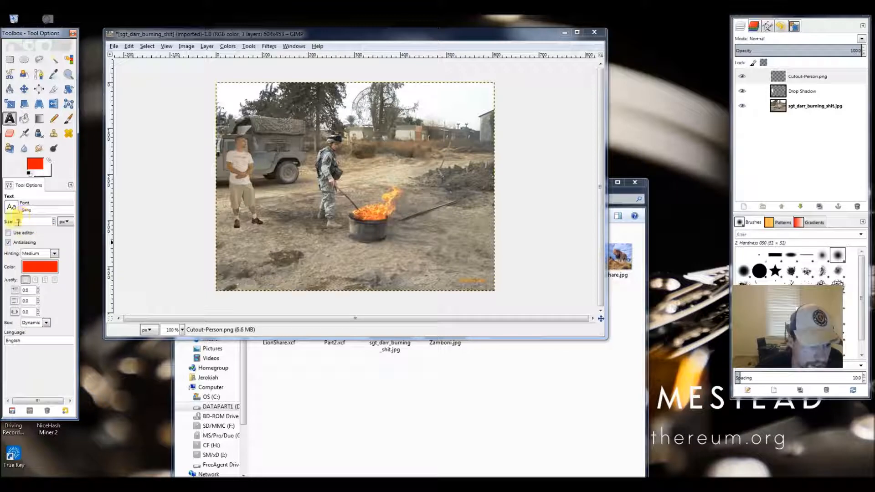
# Browse the available fonts and choose Gentium Basic Bold Italic for the text
pyautogui.click(13, 208)
pyautogui.scroll(5, 29, 271)
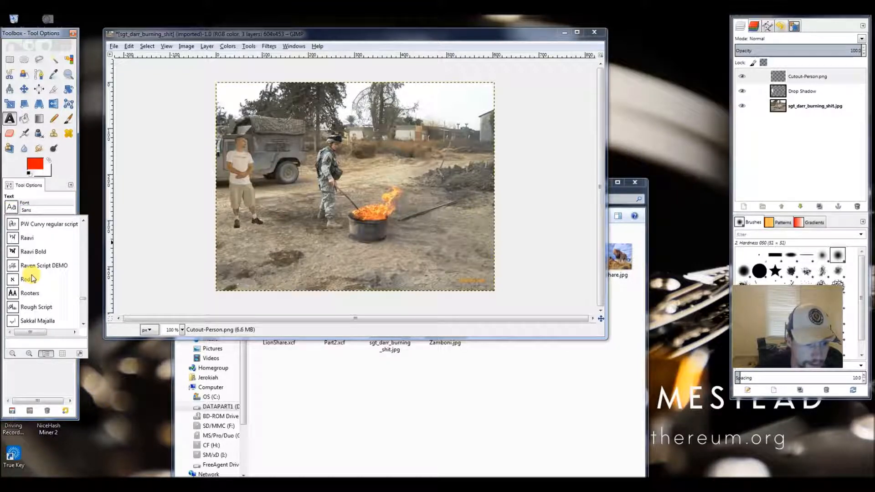
pyautogui.scroll(3, 32, 278)
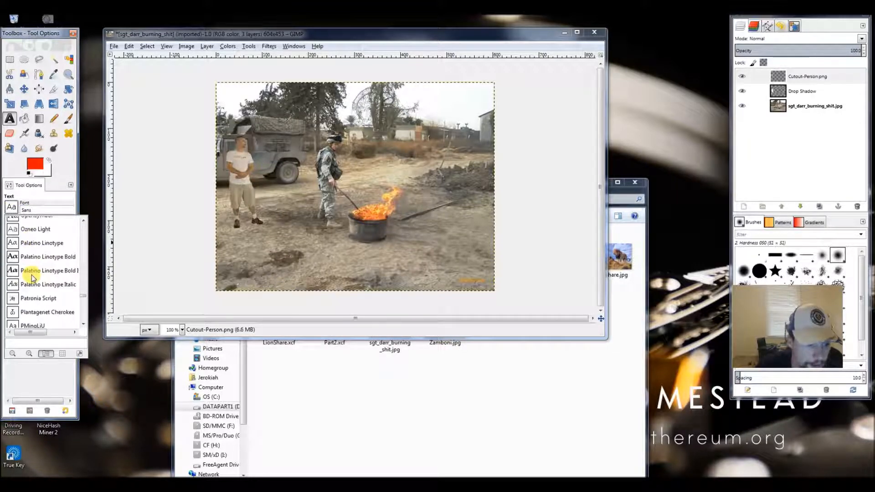
pyautogui.scroll(5, 32, 275)
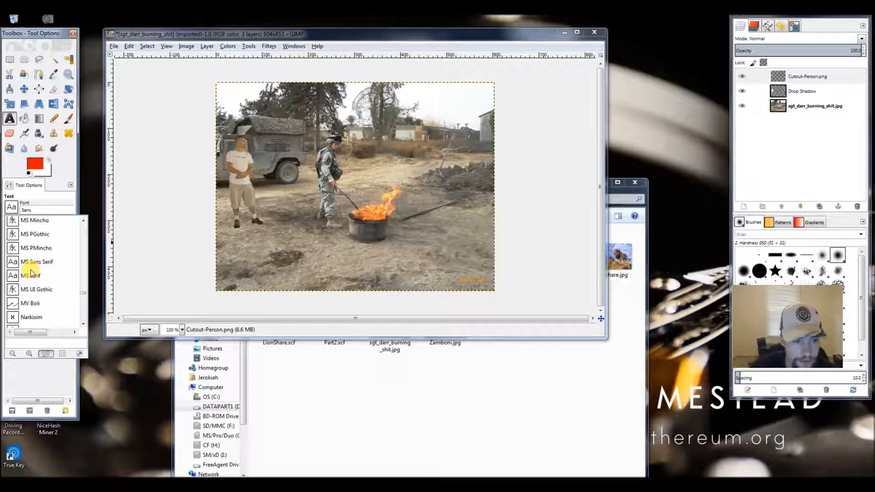
pyautogui.scroll(3, 32, 272)
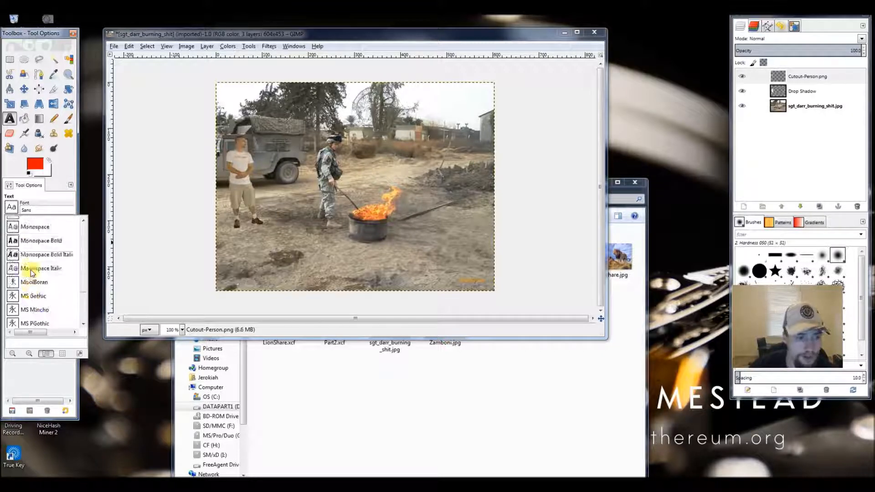
pyautogui.scroll(9, 32, 273)
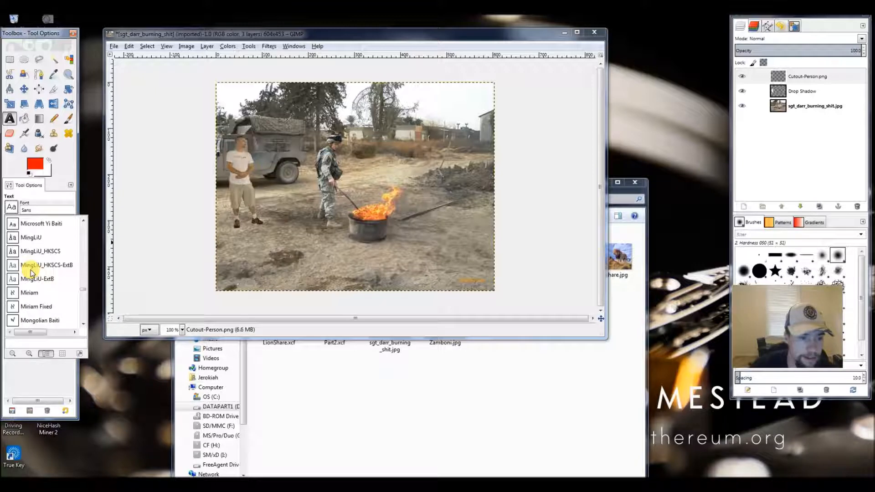
pyautogui.scroll(8, 32, 273)
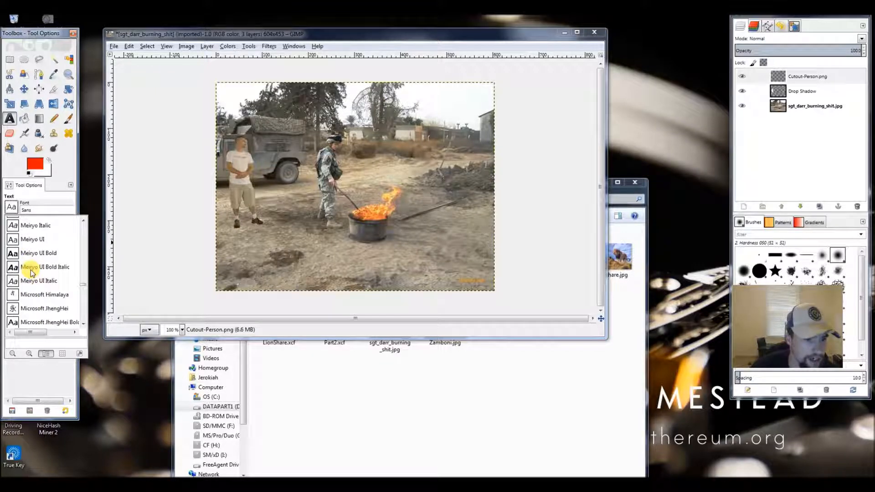
pyautogui.scroll(6, 32, 272)
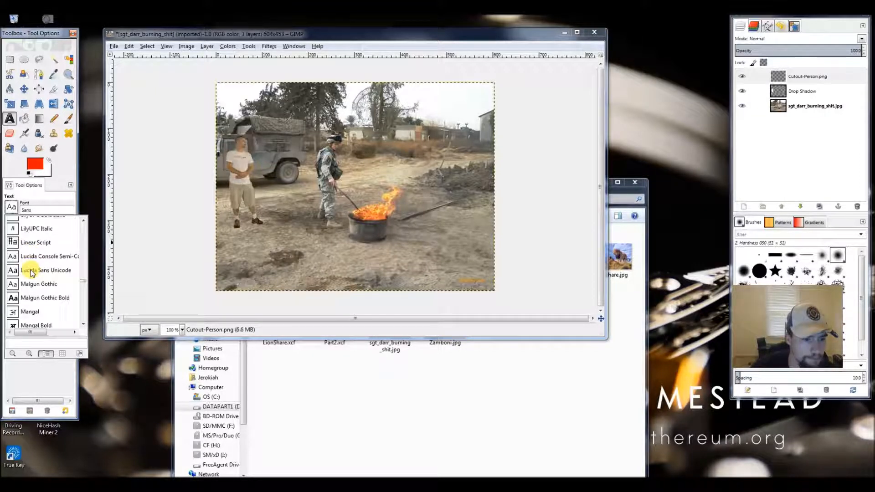
pyautogui.scroll(-8, 32, 272)
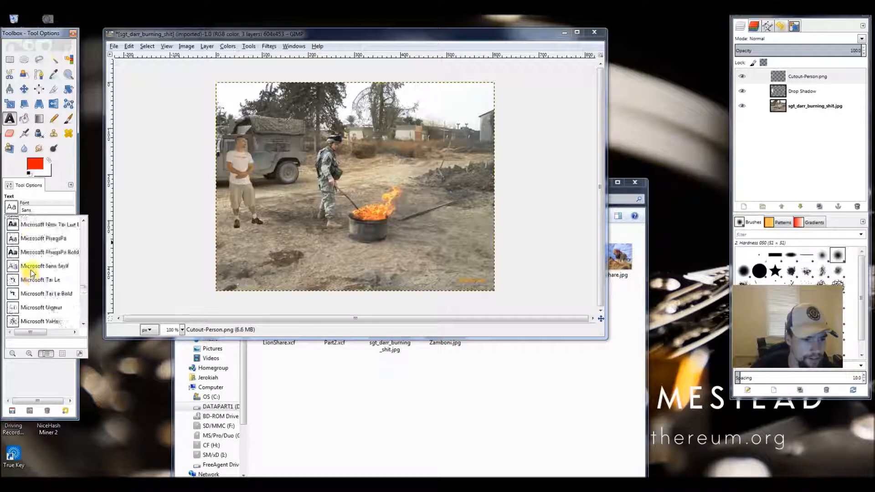
pyautogui.scroll(-2, 31, 272)
pyautogui.scroll(6, 30, 278)
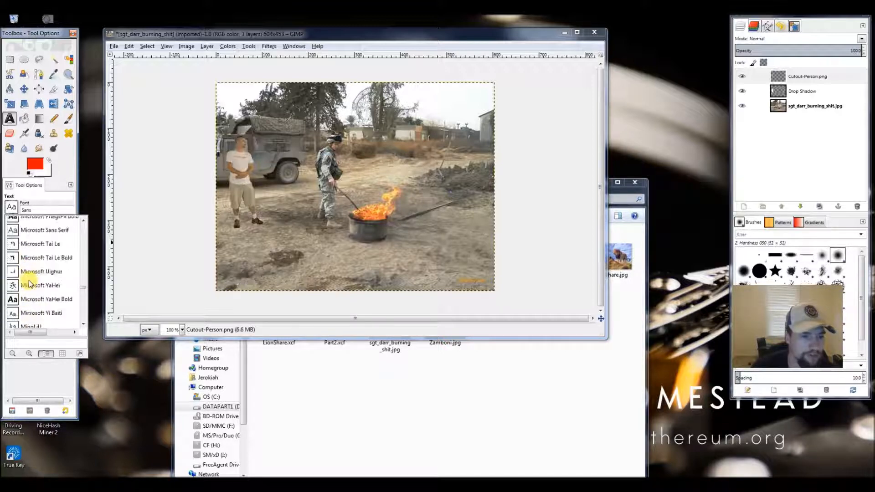
pyautogui.scroll(8, 29, 283)
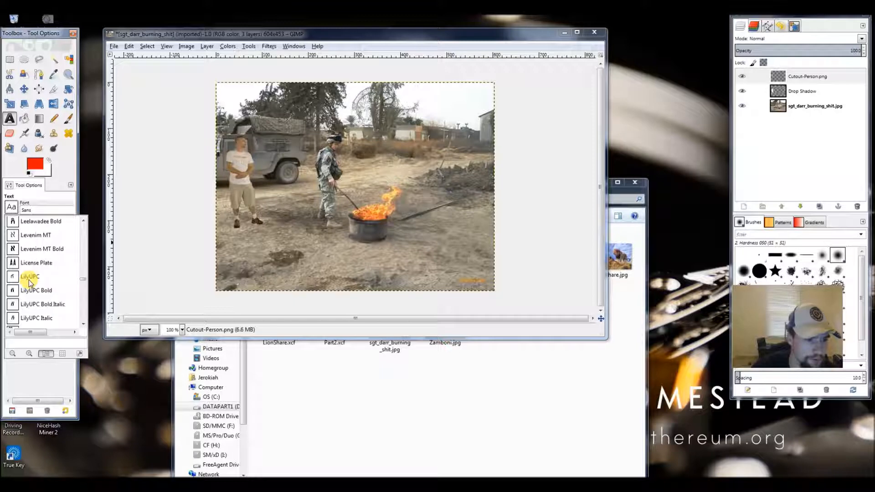
pyautogui.scroll(8, 29, 283)
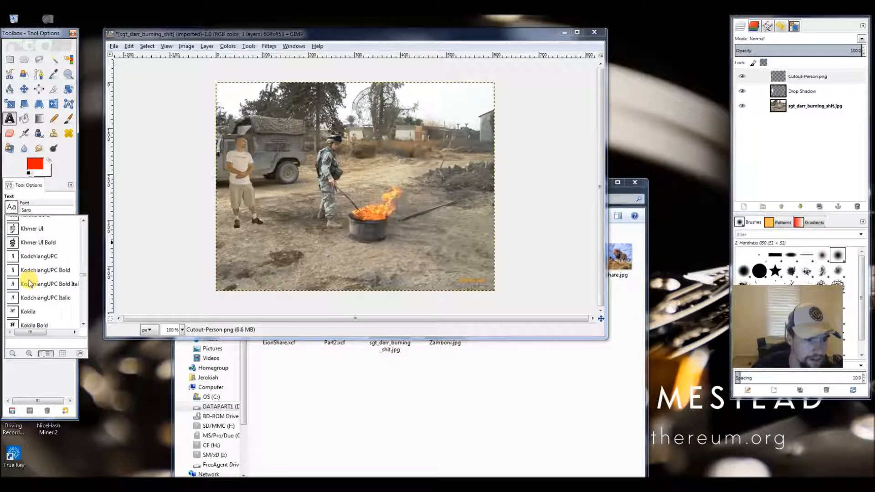
pyautogui.scroll(5, 29, 283)
pyautogui.scroll(3, 29, 283)
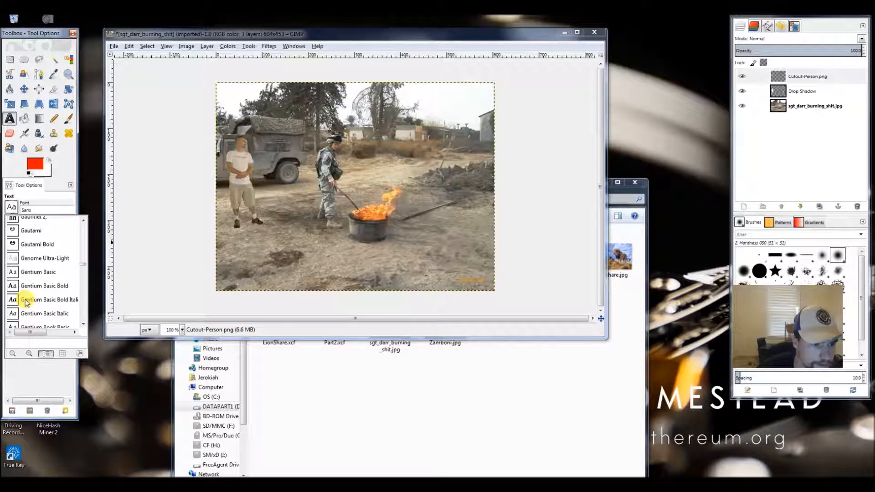
pyautogui.click(26, 300)
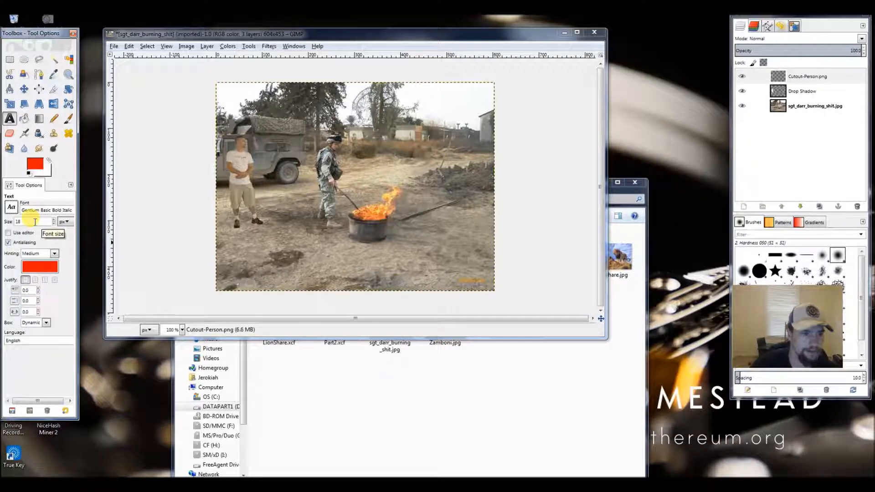
# Set the text size to 40 px and the justification to centered
pyautogui.click(54, 220)
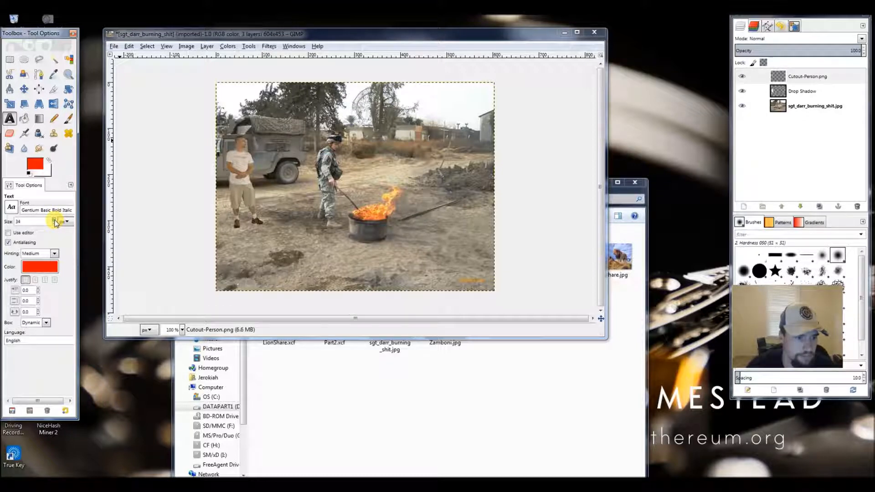
pyautogui.click(54, 219)
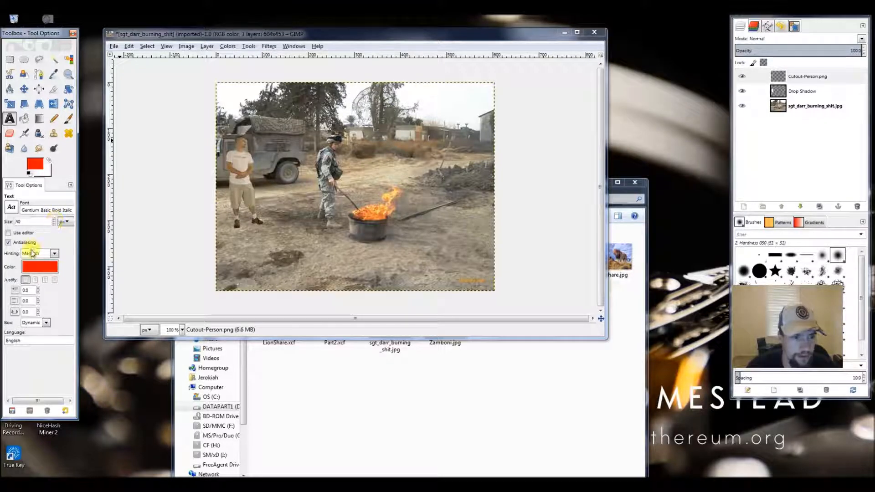
pyautogui.click(45, 280)
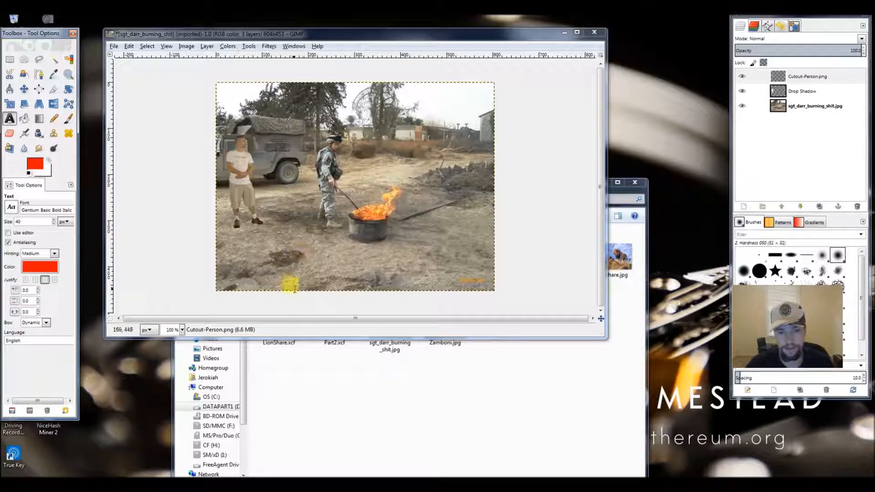
# Add the two-line text "GIMP Tutorial Part II:" and "Adding Cutout to Image" on the ground below the burning barrel
pyautogui.click(264, 248)
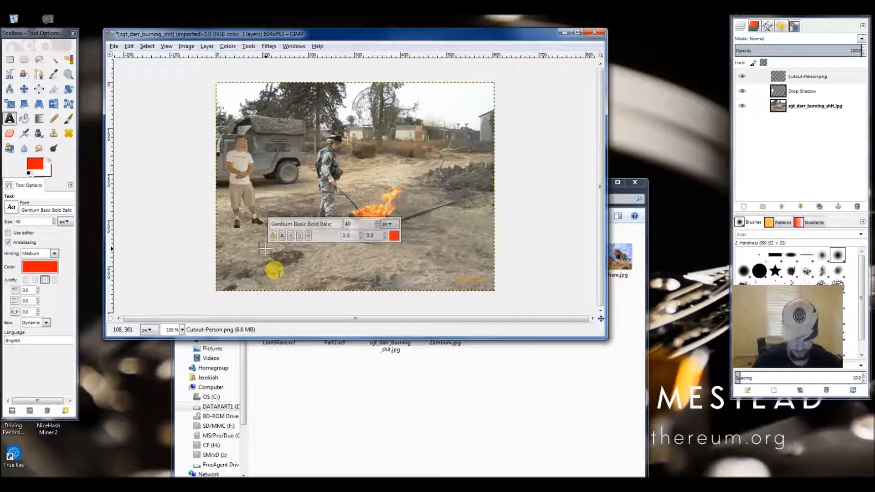
pyautogui.write('GIMP Tutorial')
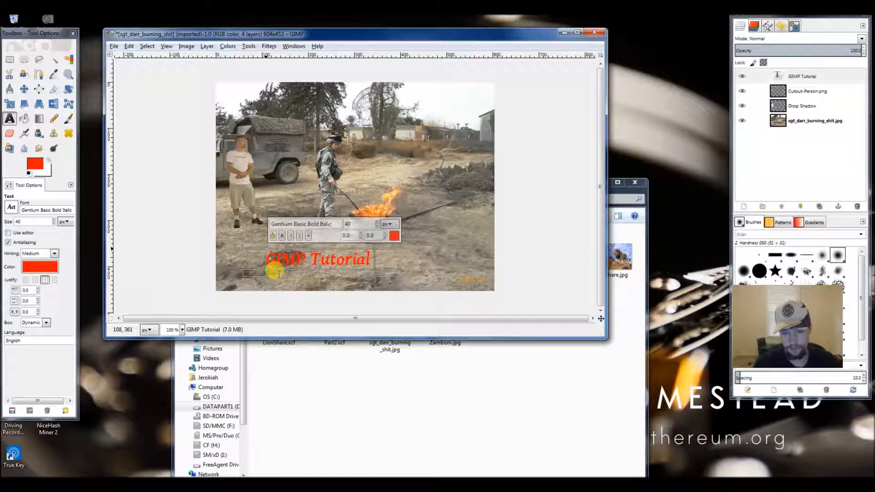
pyautogui.write(' Part')
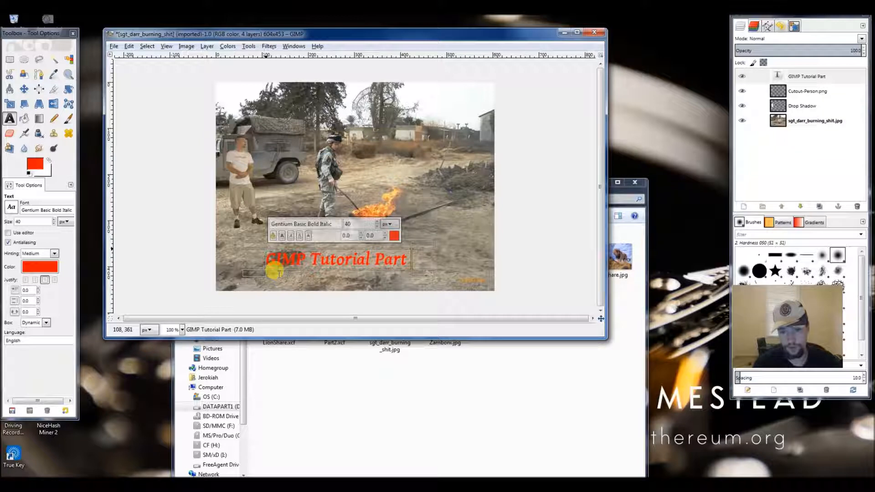
pyautogui.write(' II:')
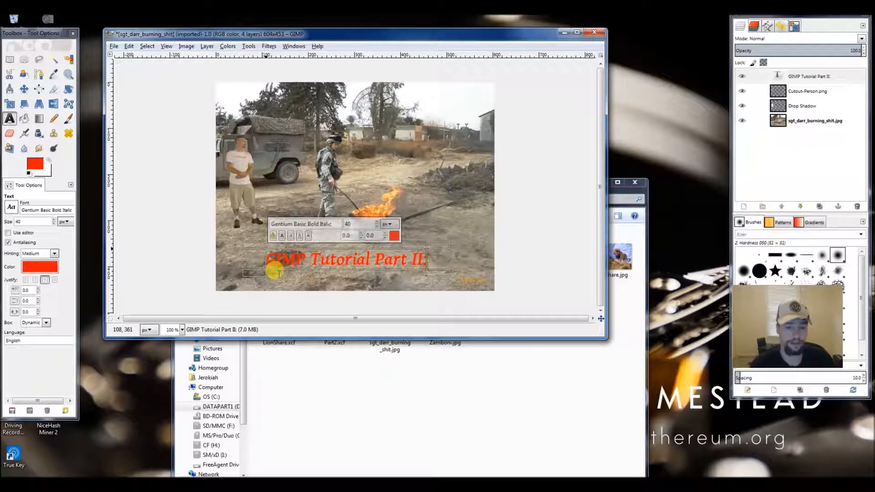
pyautogui.press('Return')
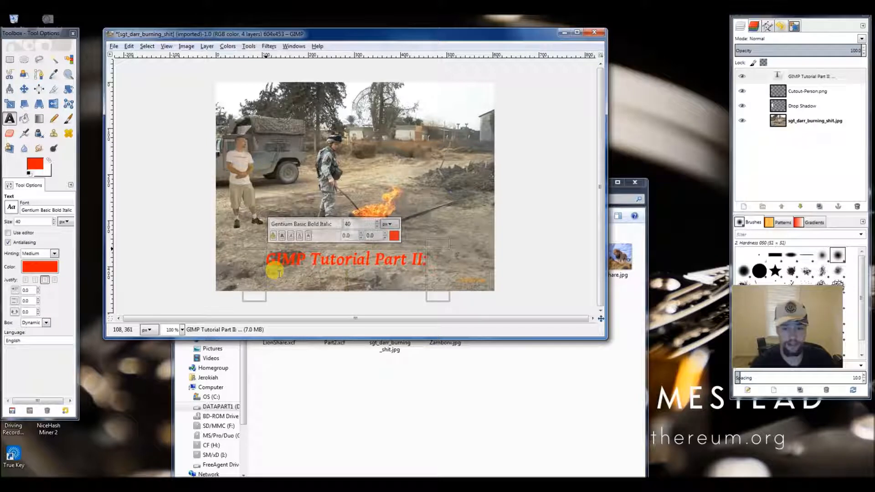
pyautogui.write('Tutorial Part II: ')
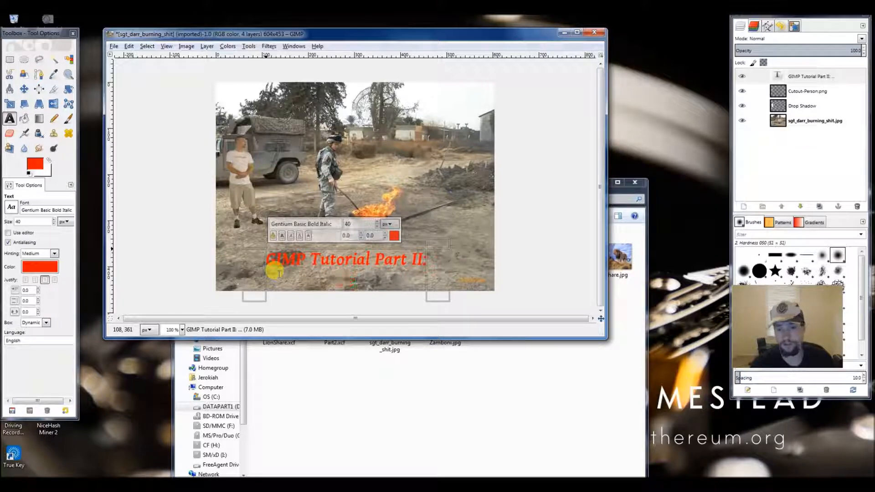
pyautogui.write('Add')
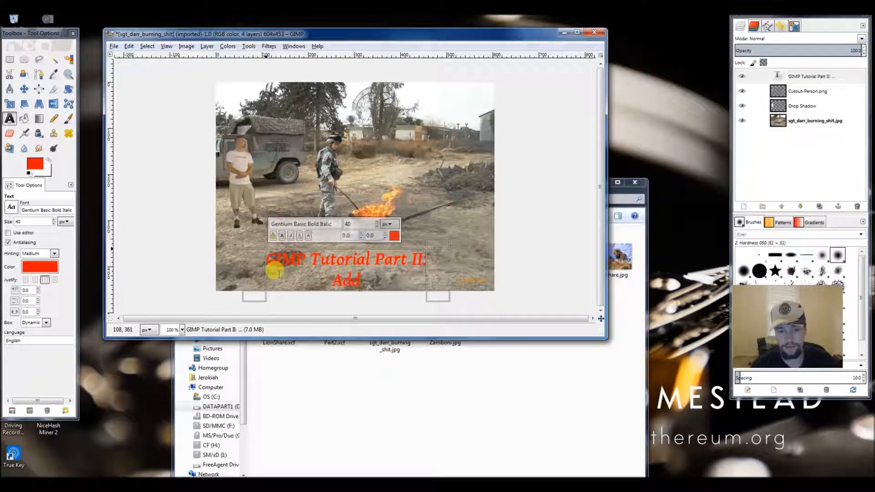
pyautogui.write('ing Cuto')
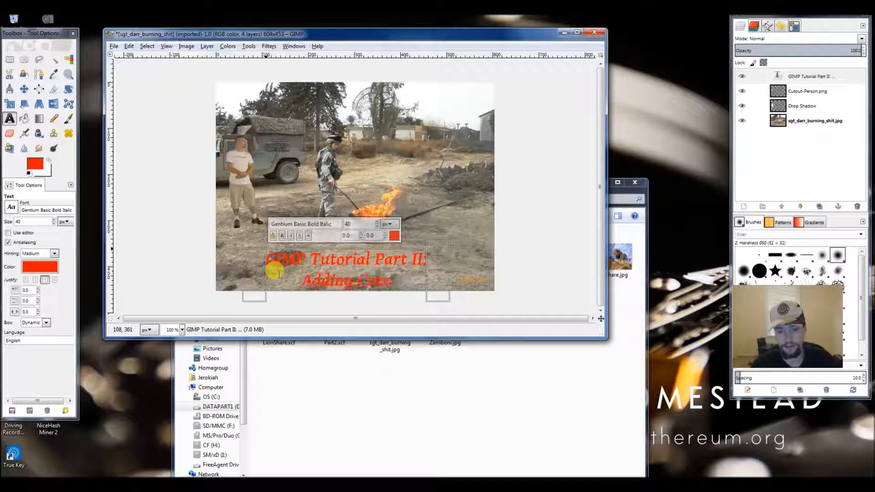
pyautogui.write('ut to Image')
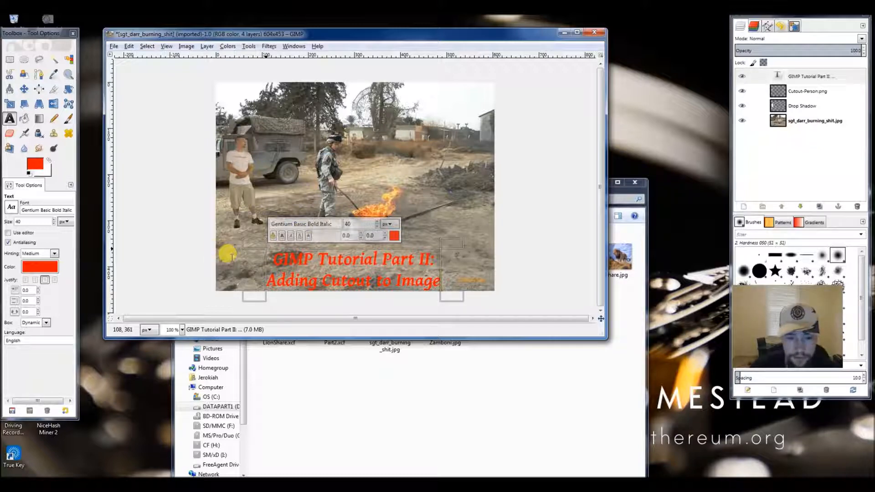
# Reduce the title text's size to 37 px
pyautogui.click(54, 223)
pyautogui.click(54, 224)
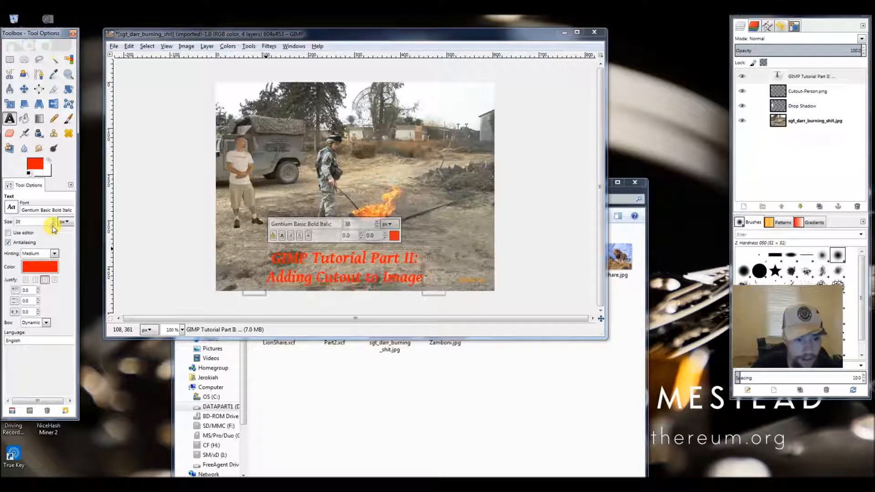
pyautogui.click(54, 223)
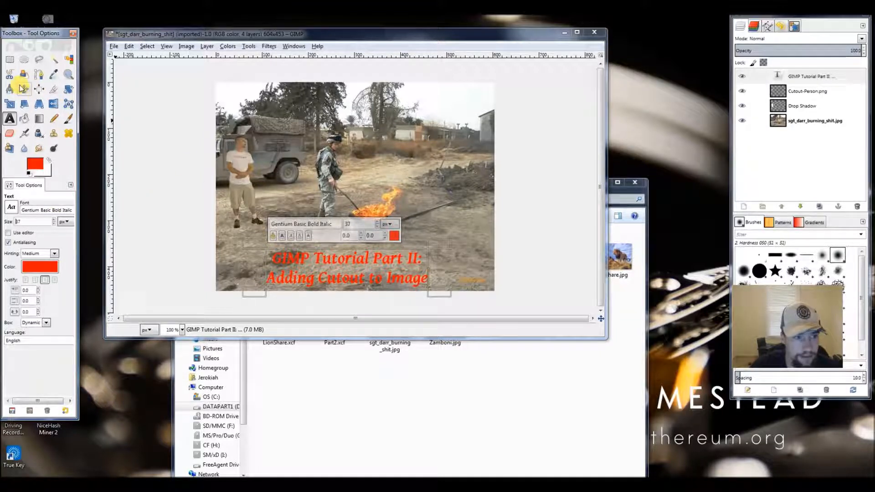
# Center the title text layer horizontally on the image with the Alignment tool, relative to the first item
pyautogui.click(39, 89)
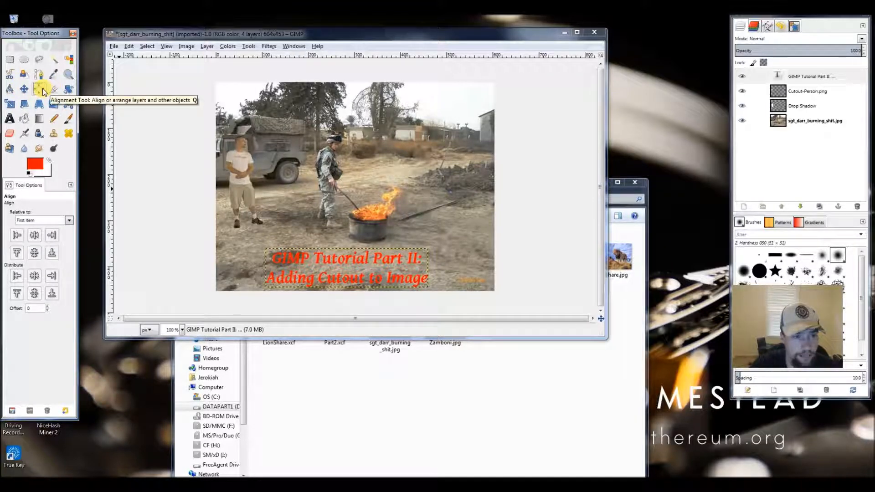
pyautogui.click(304, 258)
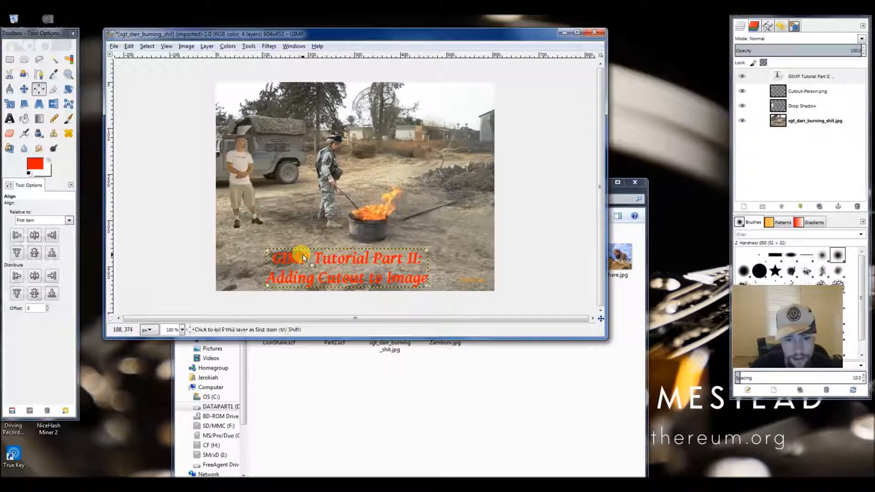
pyautogui.click(34, 236)
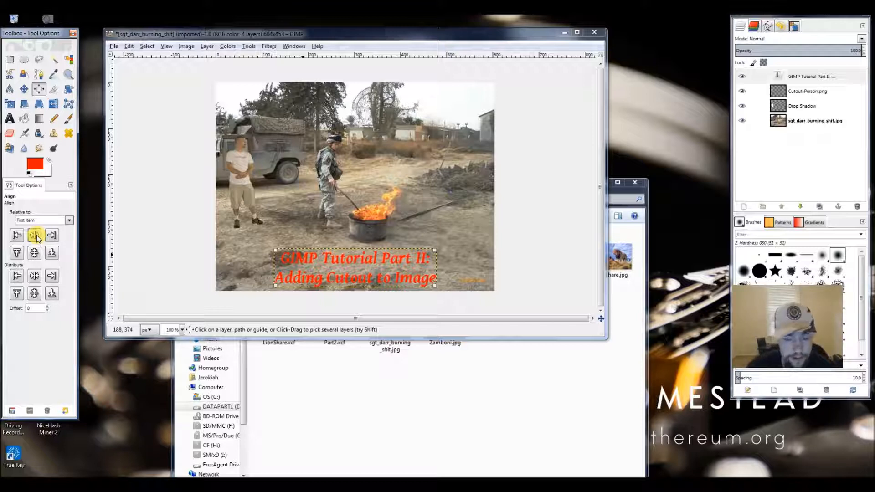
# Recolor all of the title text to dark red, HTML notation 661818
pyautogui.click(10, 119)
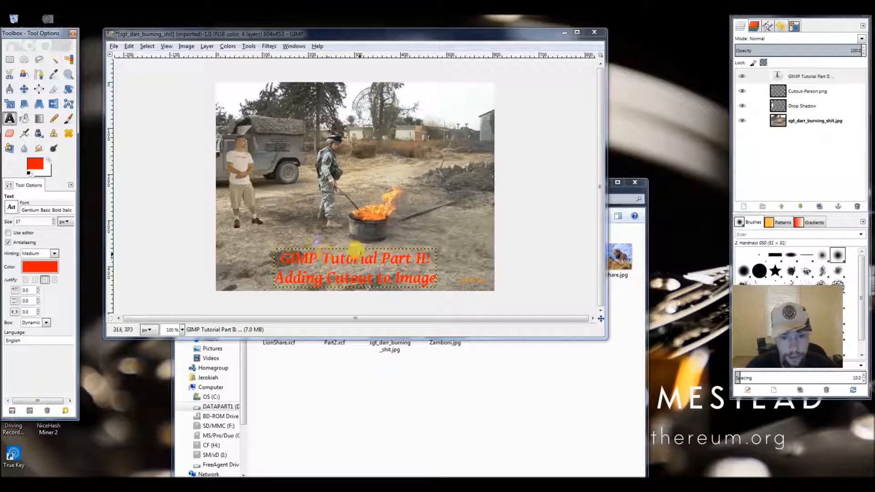
pyautogui.click(364, 258)
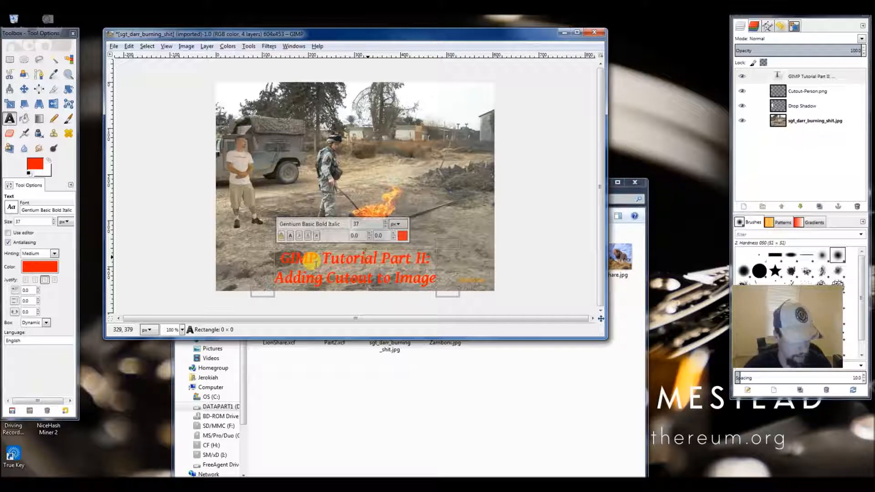
pyautogui.hotkey('ctrl', 'a')
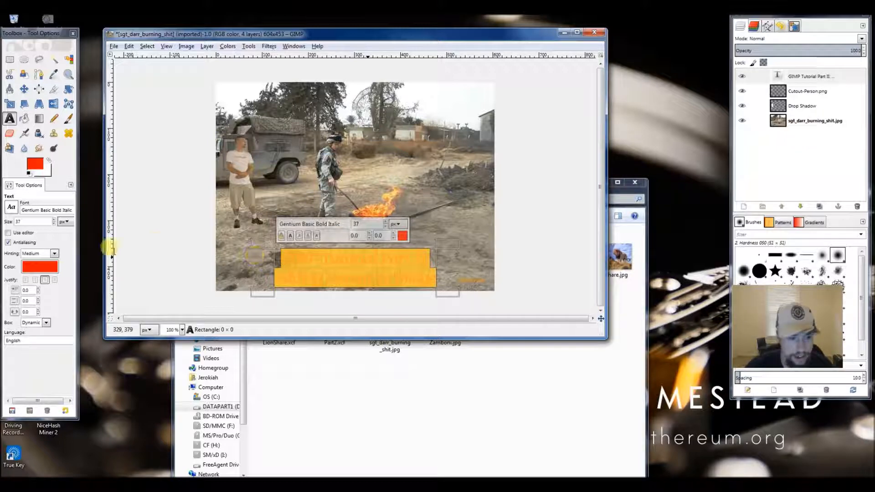
pyautogui.click(28, 266)
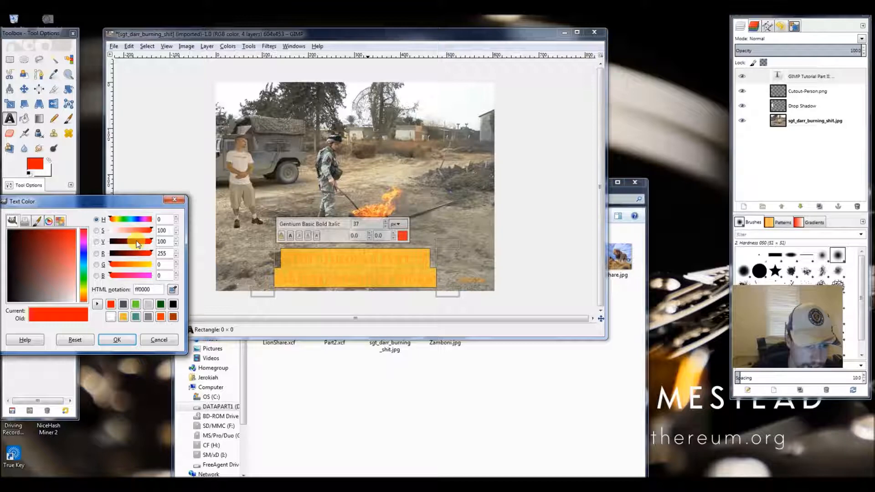
pyautogui.click(132, 255)
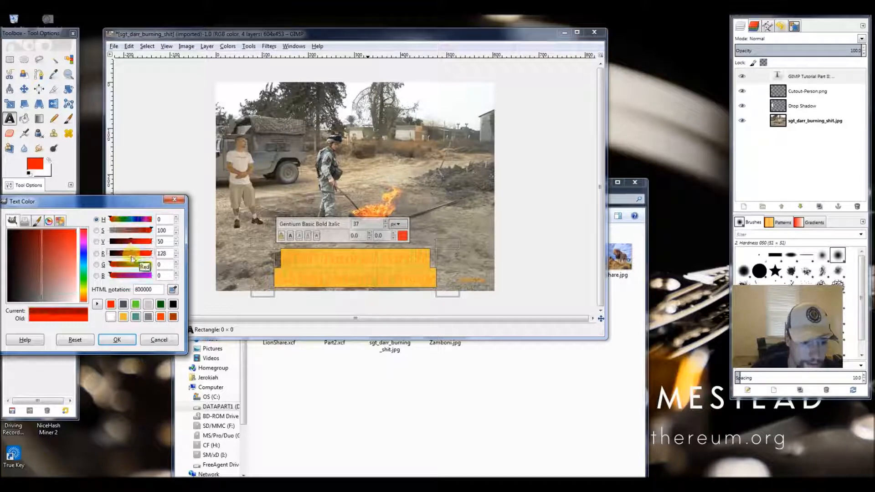
pyautogui.click(135, 242)
pyautogui.moveTo(130, 243); pyautogui.dragTo(127, 243)
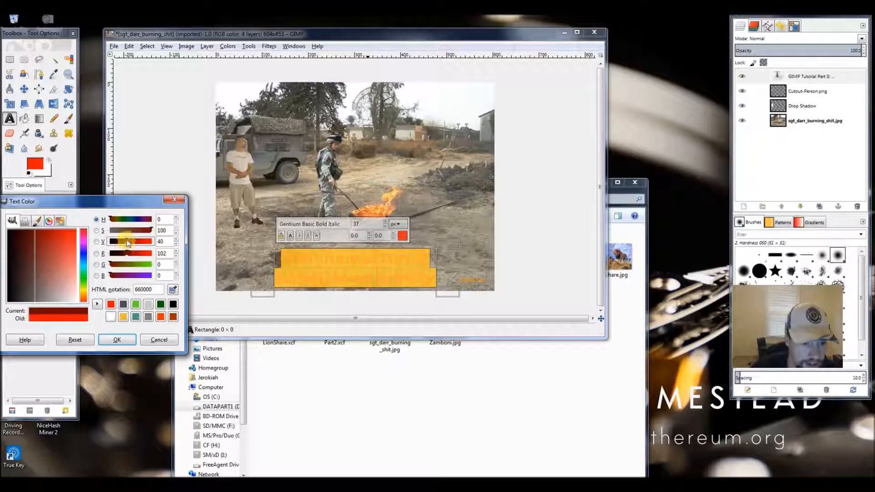
pyautogui.moveTo(137, 231); pyautogui.dragTo(142, 230)
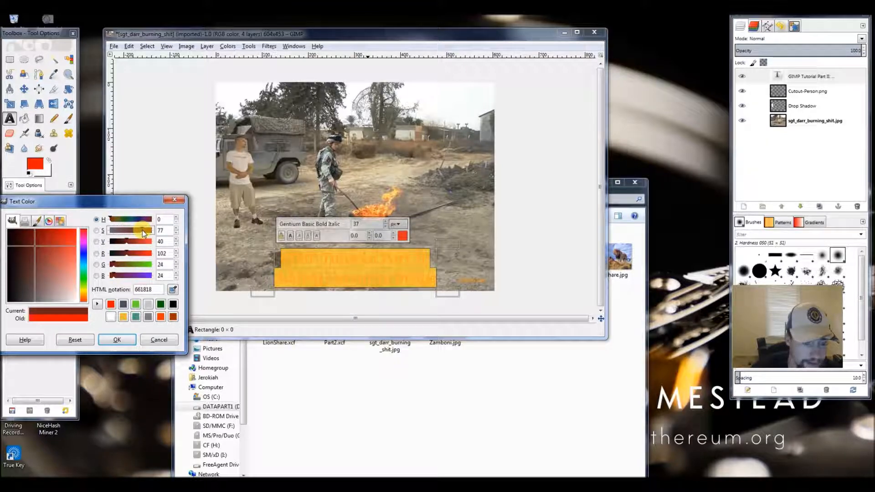
pyautogui.click(117, 339)
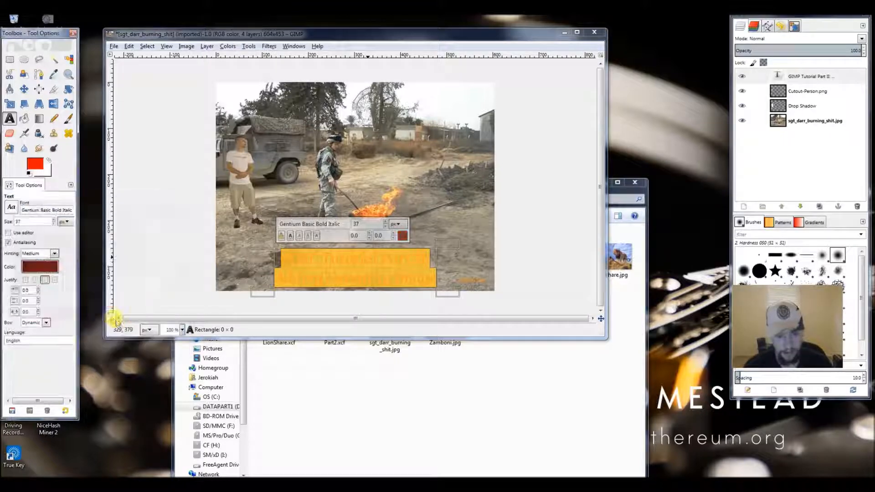
pyautogui.click(286, 257)
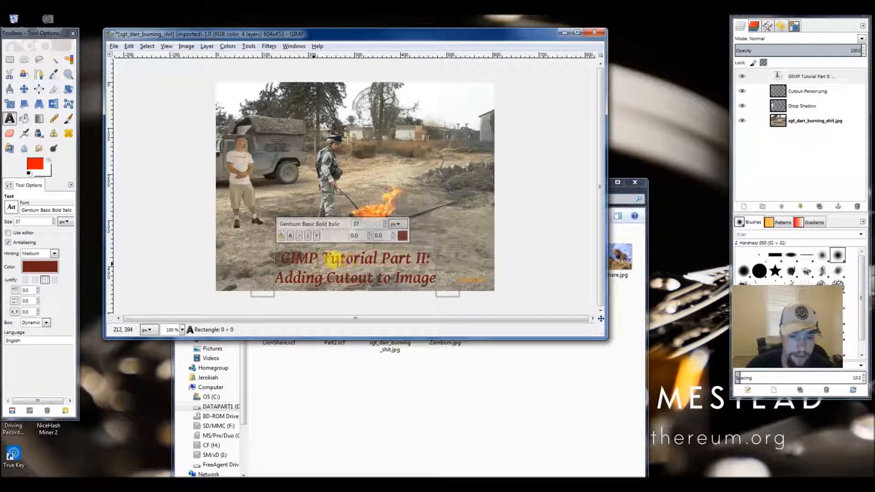
# Set the title's letter spacing to 3.0 and center its layer horizontally again, relative to the first item
pyautogui.click(38, 310)
pyautogui.click(38, 310)
pyautogui.click(38, 310)
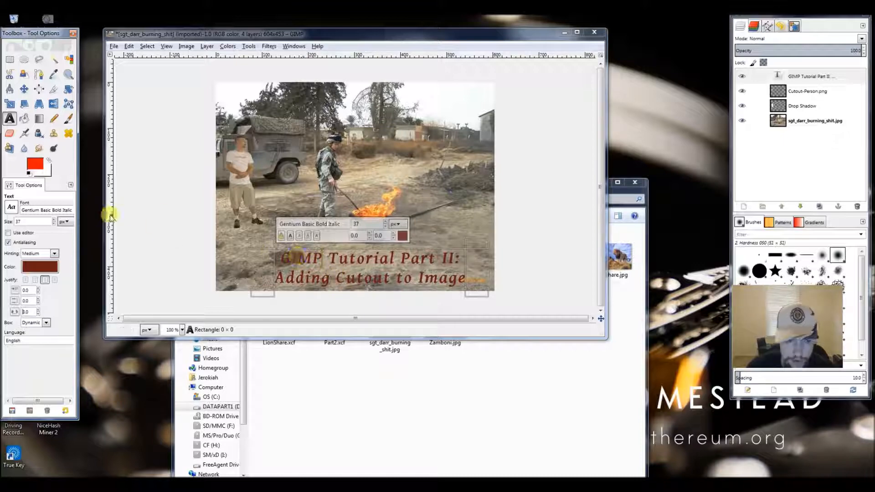
pyautogui.click(37, 89)
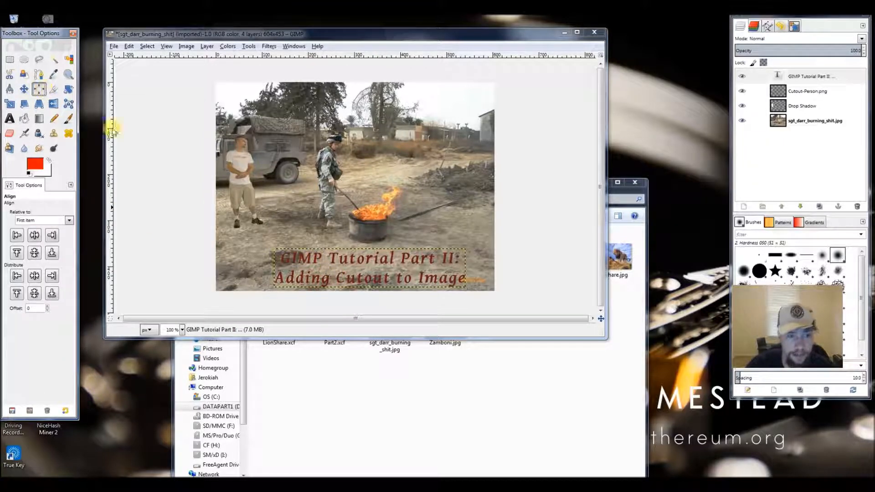
pyautogui.click(305, 258)
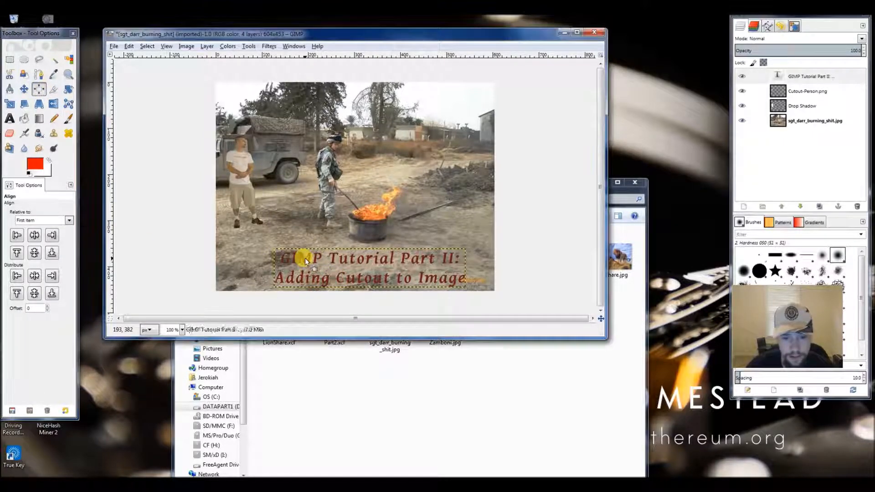
pyautogui.click(34, 236)
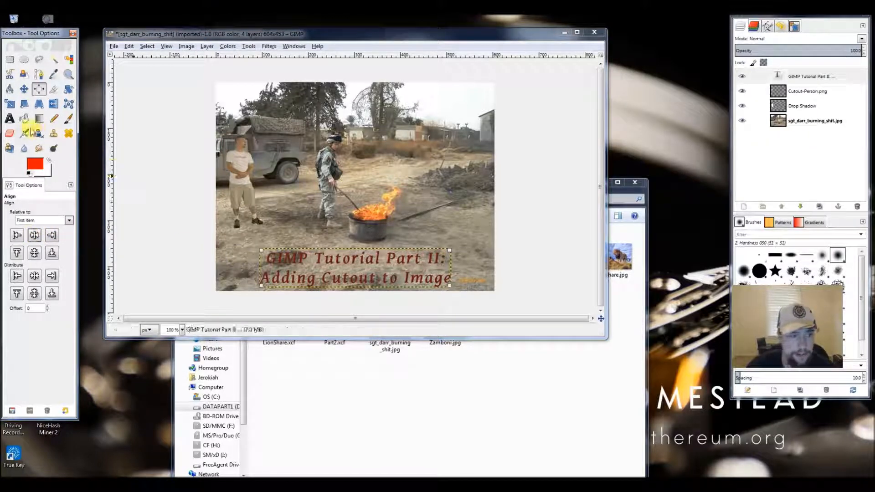
# Tighten the line spacing of the two-line title to -8.0
pyautogui.click(10, 118)
pyautogui.click(318, 264)
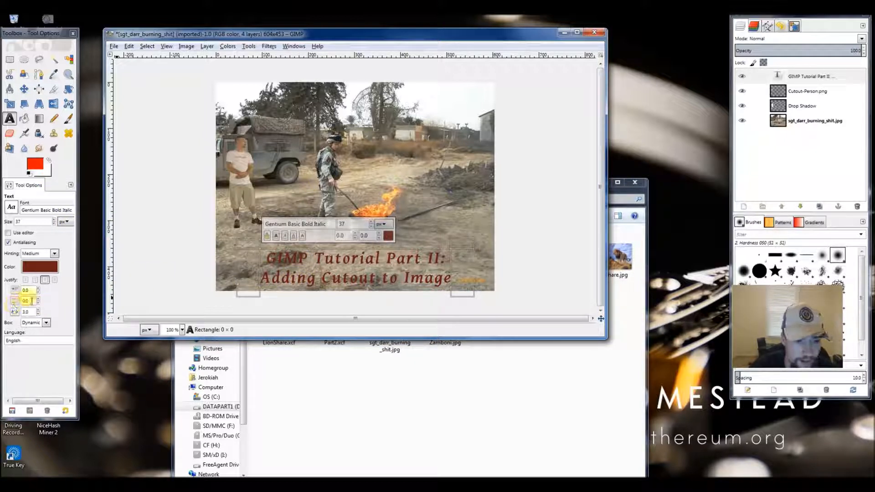
pyautogui.click(38, 303)
pyautogui.click(39, 303)
pyautogui.click(38, 302)
pyautogui.click(39, 303)
pyautogui.click(38, 303)
pyautogui.click(38, 303)
pyautogui.click(39, 303)
pyautogui.click(39, 303)
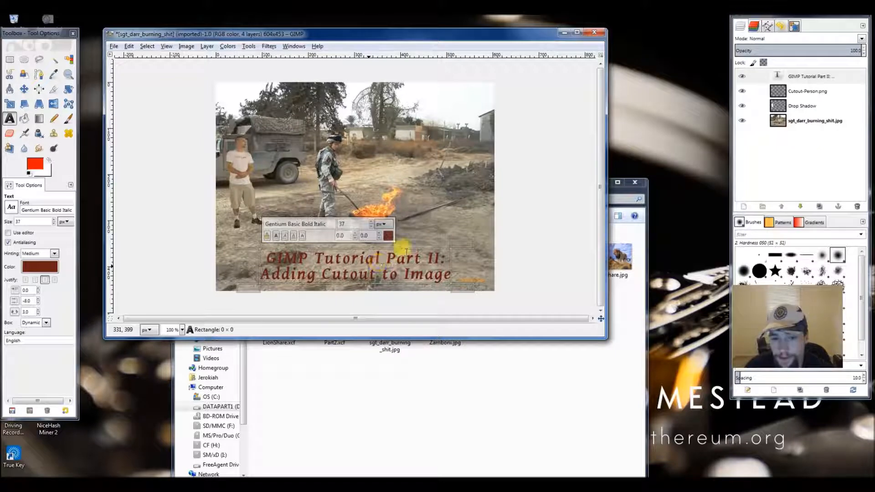
# Apply the Add Bevel filter to the title layer with thickness 1, working on a copy
pyautogui.click(268, 46)
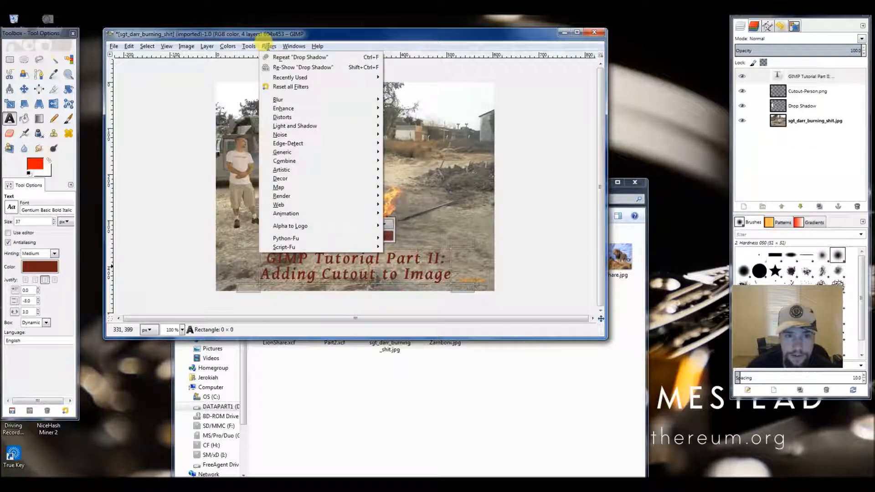
pyautogui.moveTo(287, 187)
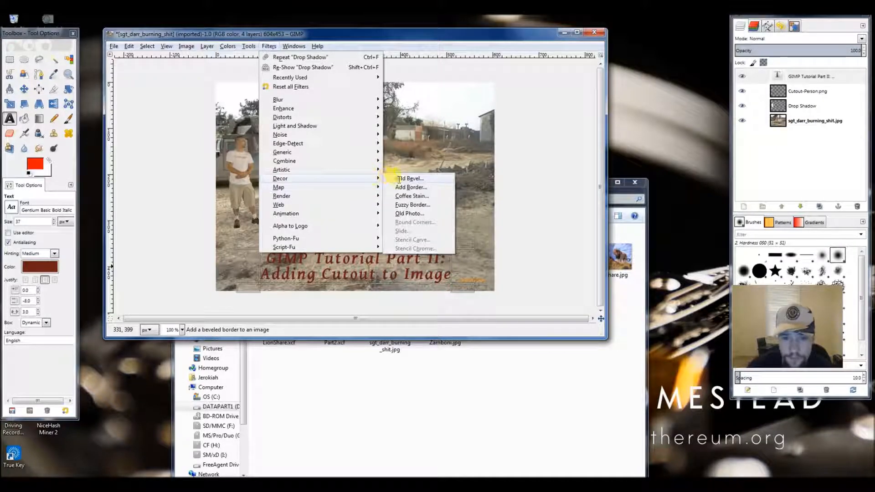
pyautogui.click(403, 178)
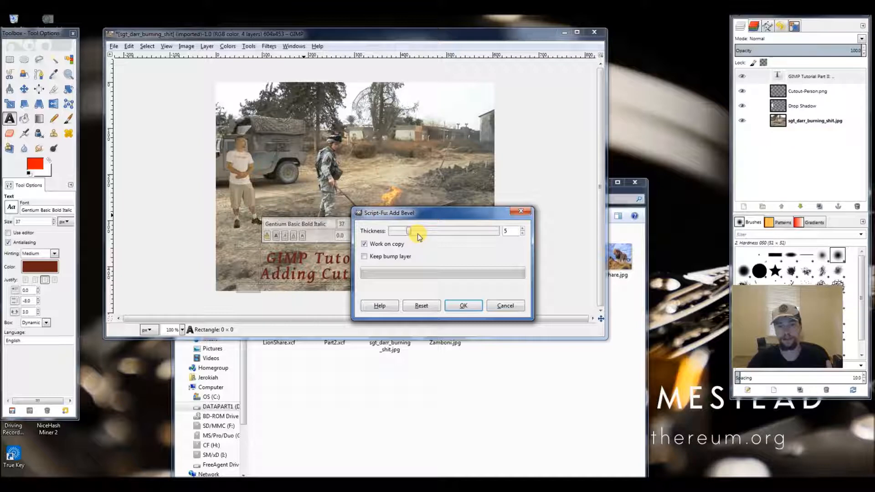
pyautogui.moveTo(408, 232); pyautogui.dragTo(393, 233)
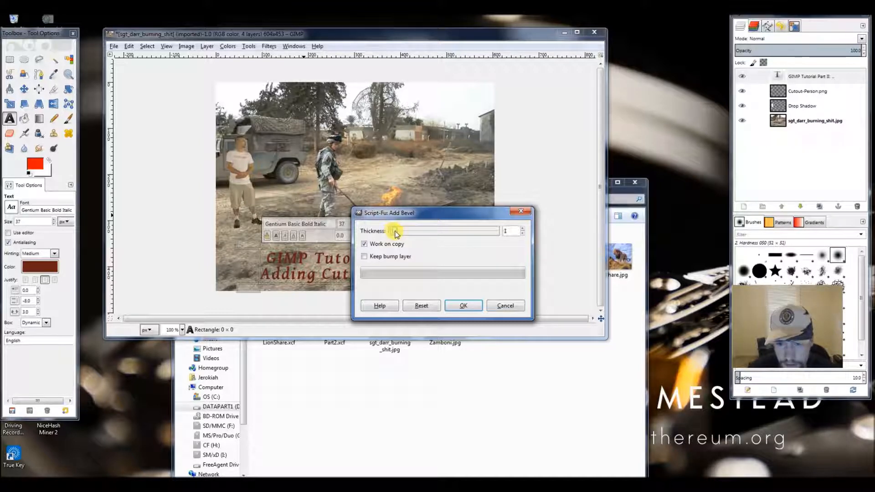
pyautogui.click(464, 307)
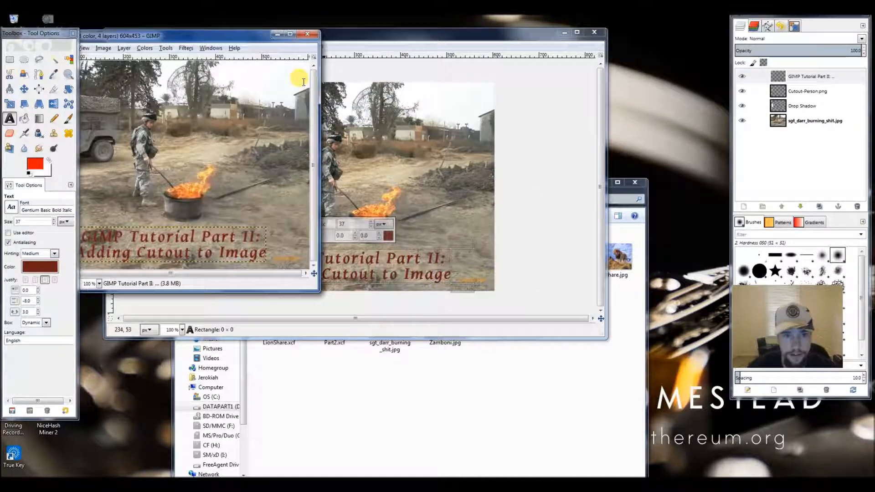
# Close the original image without saving its changes, keeping the beveled copy open and moved into clear view
pyautogui.moveTo(238, 36); pyautogui.dragTo(534, 61)
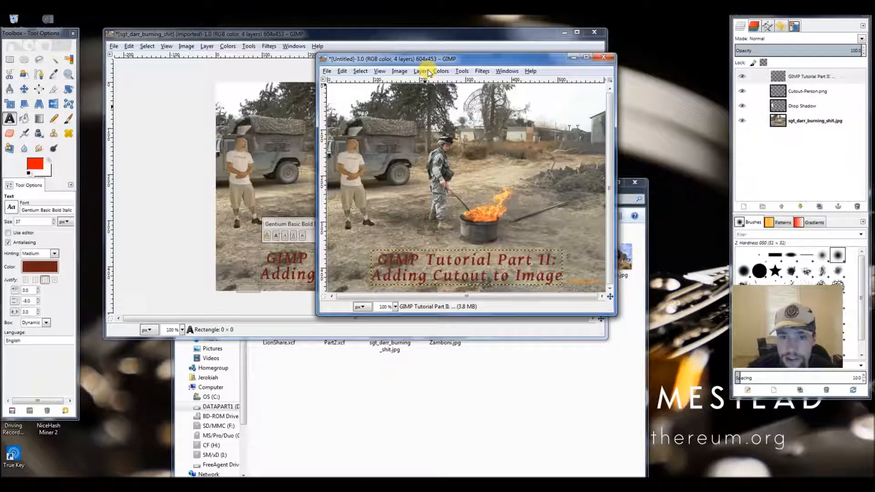
pyautogui.click(592, 33)
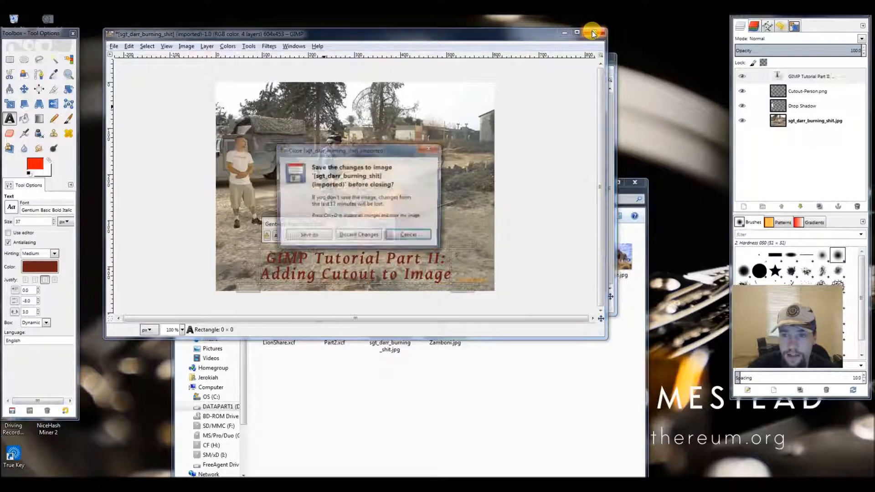
pyautogui.click(359, 237)
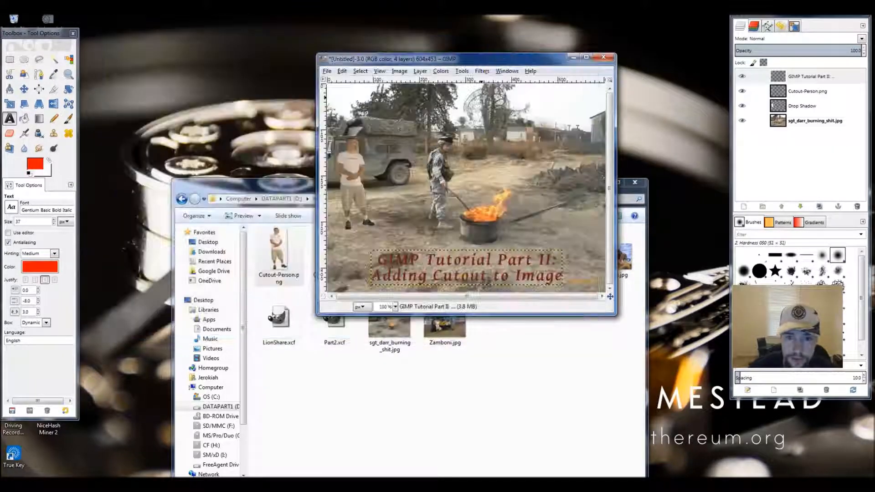
pyautogui.moveTo(445, 59); pyautogui.dragTo(306, 50)
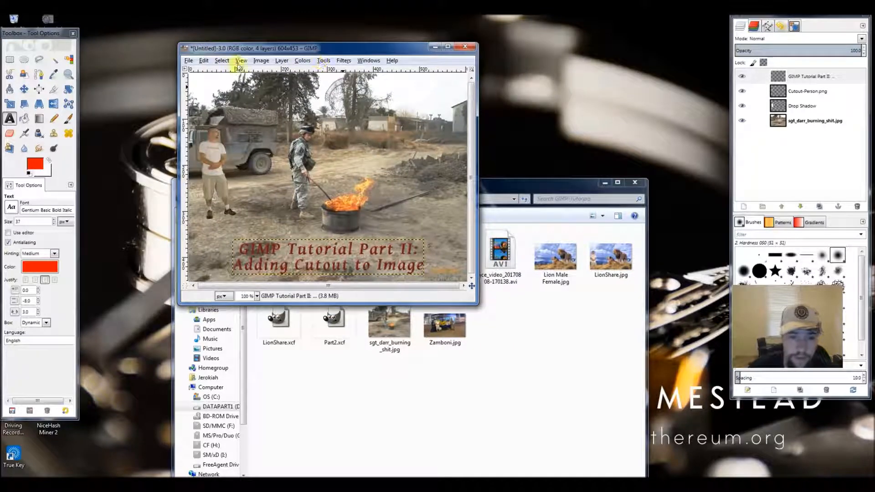
# Save the beveled image as GIMP2.xcf in the GIMP-Tutorials folder on the DATAPART1 (D:) drive
pyautogui.click(188, 59)
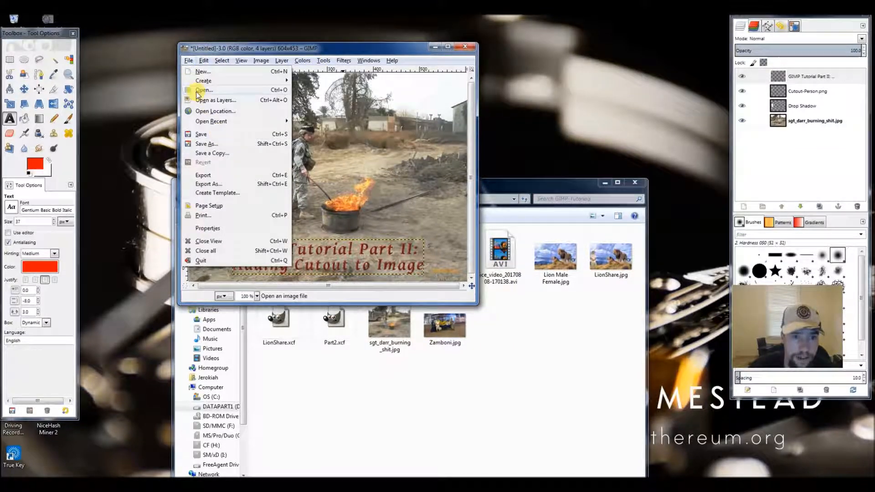
pyautogui.click(205, 143)
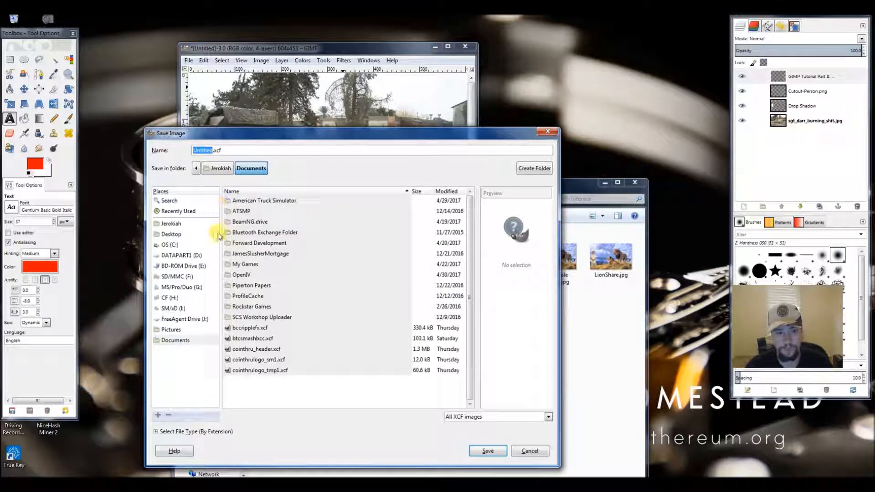
pyautogui.click(180, 255)
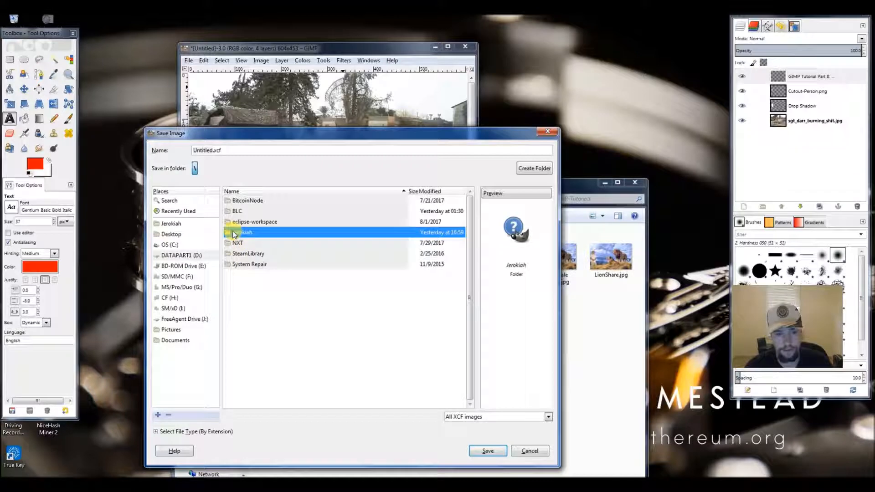
pyautogui.doubleClick(237, 232)
pyautogui.doubleClick(246, 263)
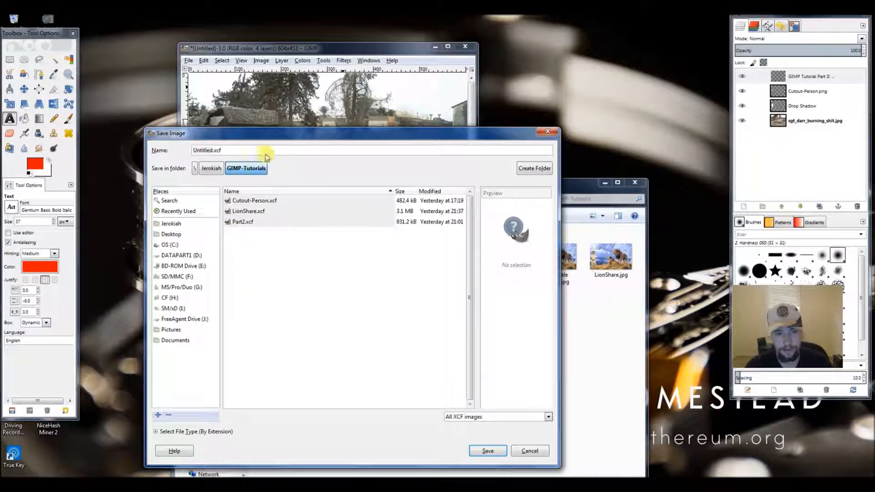
pyautogui.click(213, 150)
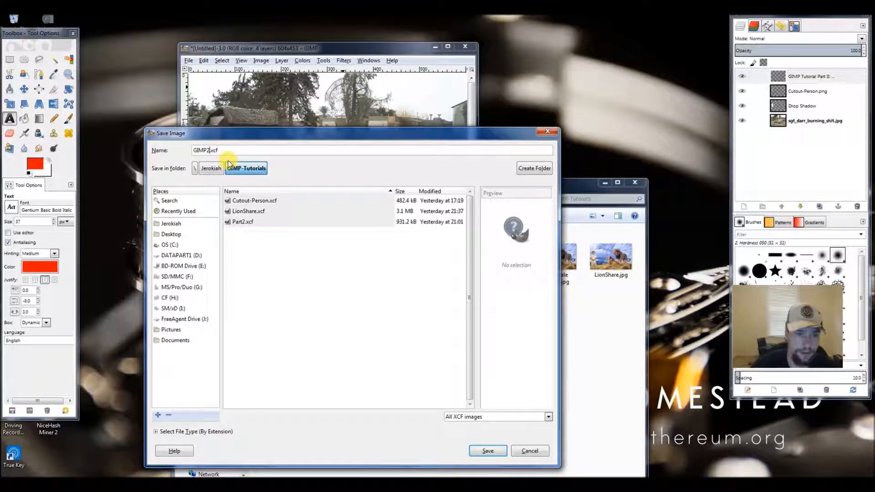
pyautogui.click(487, 451)
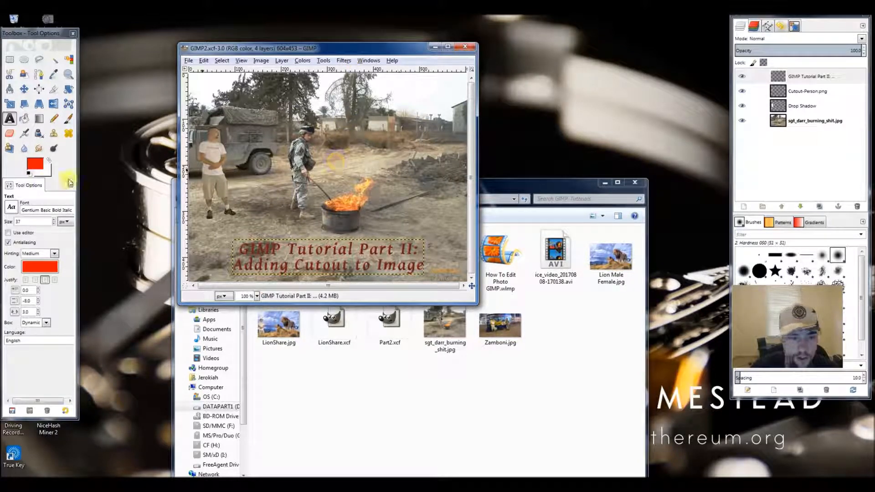
# Apply a white drop shadow to the title layer with X and Y offsets 0, blur radius 10 and opacity 50
pyautogui.click(788, 77)
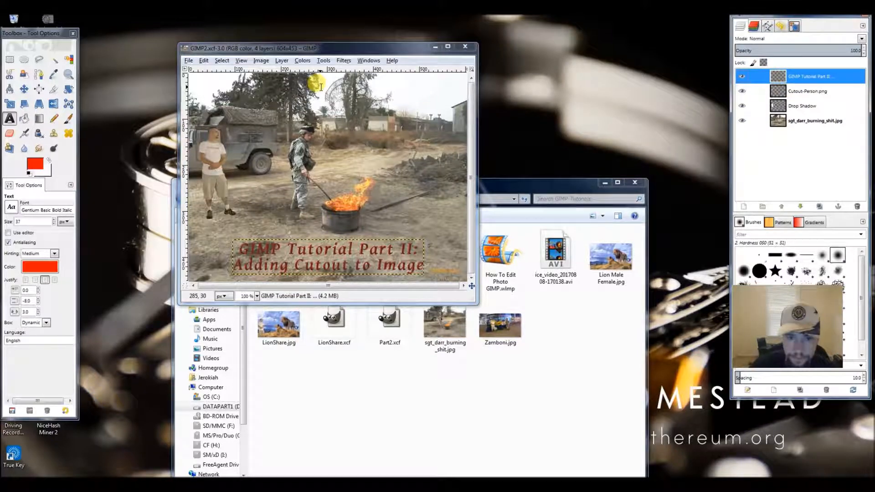
pyautogui.click(343, 60)
pyautogui.moveTo(346, 92)
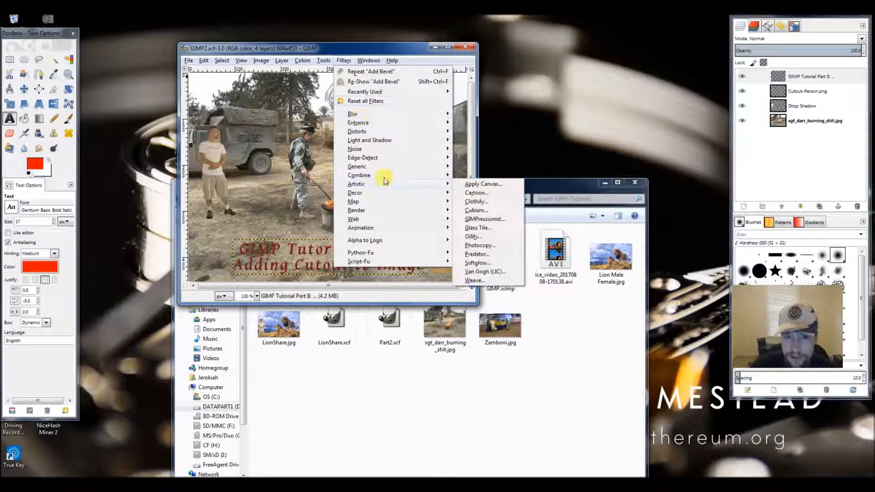
pyautogui.moveTo(397, 140)
pyautogui.click(482, 190)
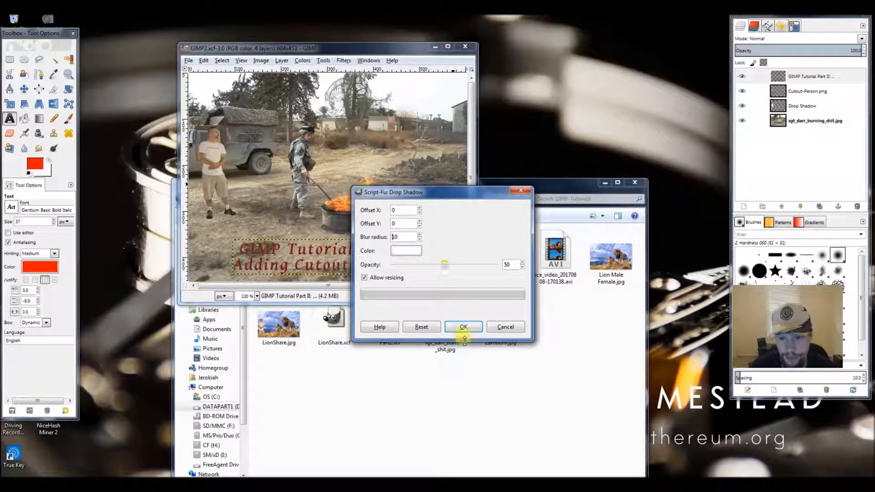
pyautogui.click(462, 327)
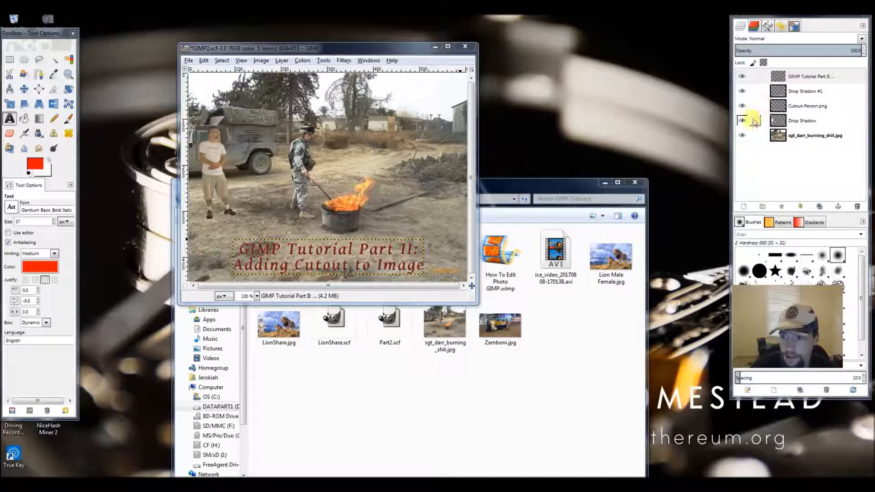
# Examine the title's shadow by hiding and showing the background photo and title layers, ending with both visible and the background layer selected
pyautogui.click(742, 136)
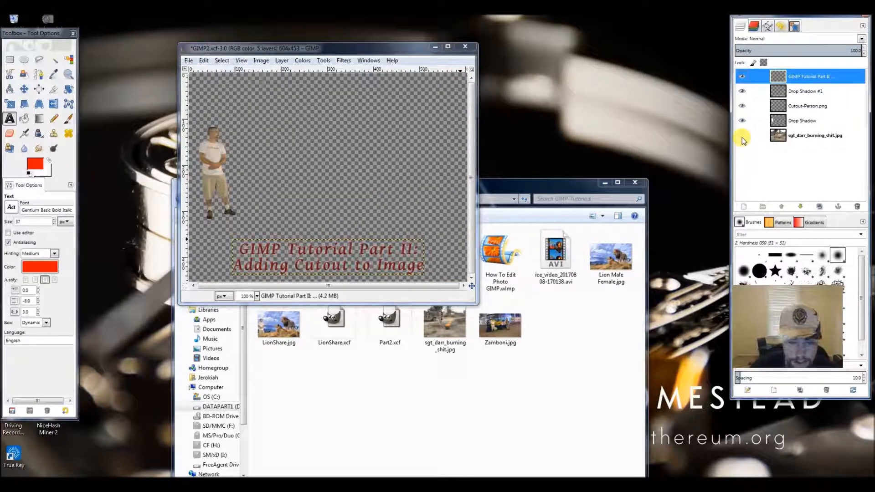
pyautogui.click(742, 136)
pyautogui.click(742, 136)
pyautogui.click(742, 136)
pyautogui.click(742, 136)
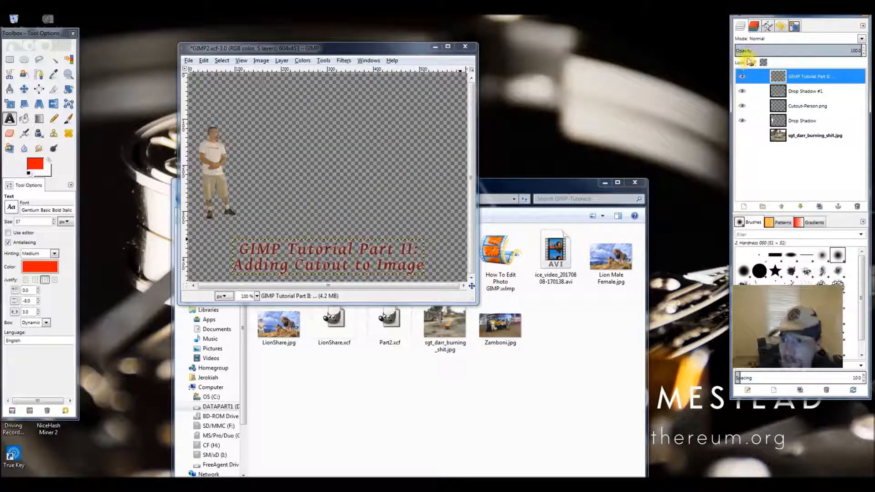
pyautogui.click(742, 77)
pyautogui.click(742, 76)
pyautogui.click(742, 77)
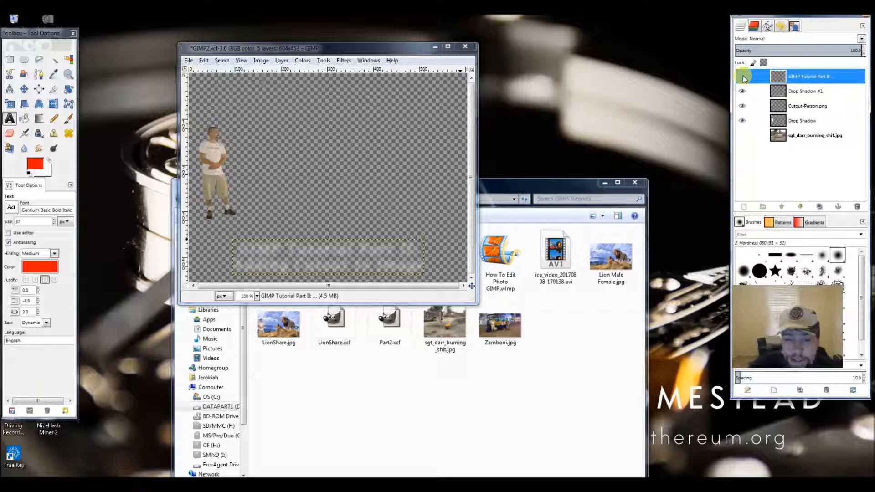
pyautogui.click(742, 77)
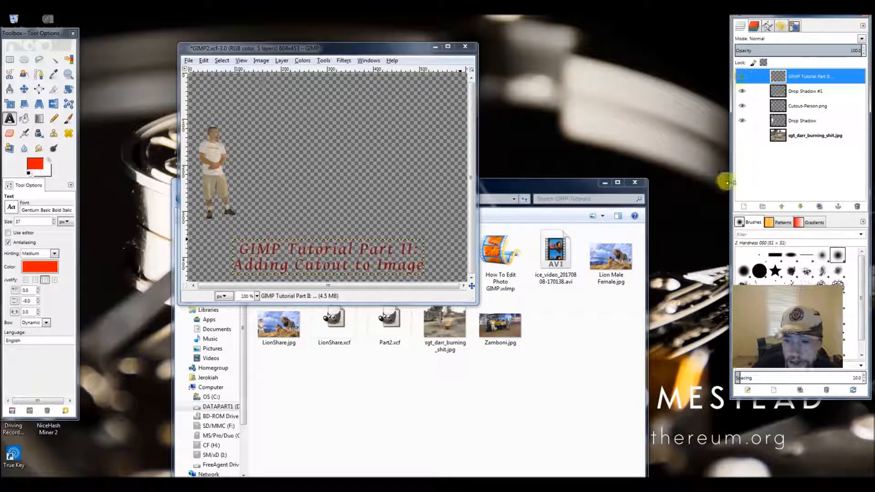
pyautogui.click(747, 137)
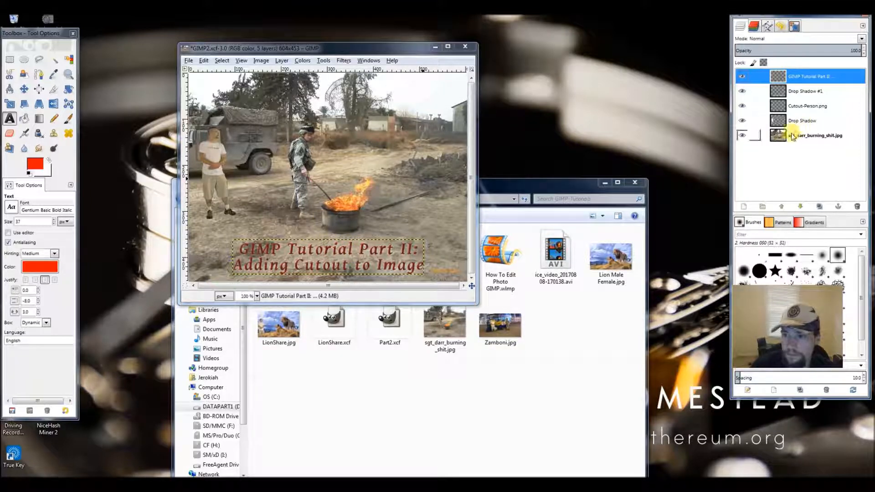
pyautogui.click(760, 135)
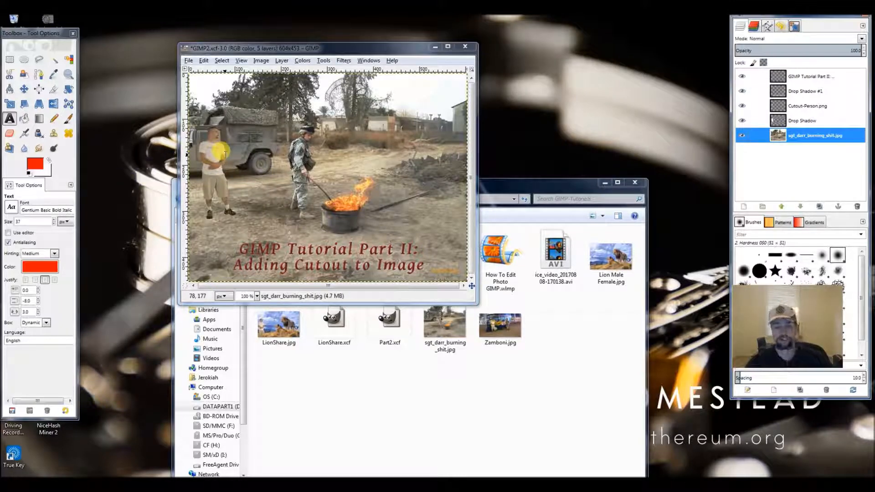